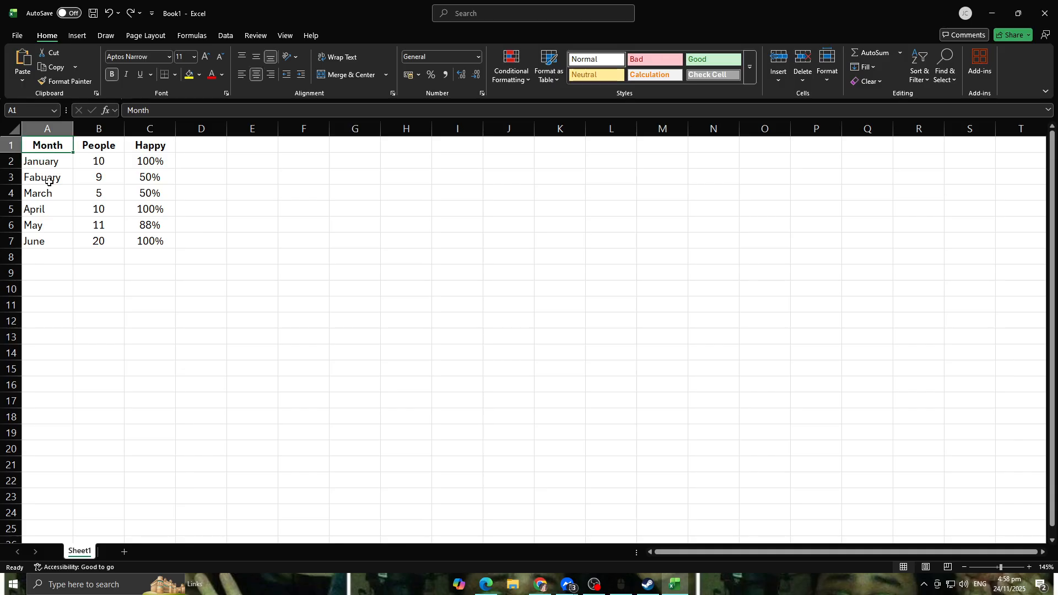
Step: Inspect the Month entries in column A of the table
click(46, 240)
click(58, 146)
key(Right)
key(Right)
click(63, 154)
click(59, 145)
click(60, 164)
click(65, 176)
click(51, 207)
click(54, 226)
click(57, 238)
Step: Inspect the People and Happy values of the table cell by cell
click(110, 149)
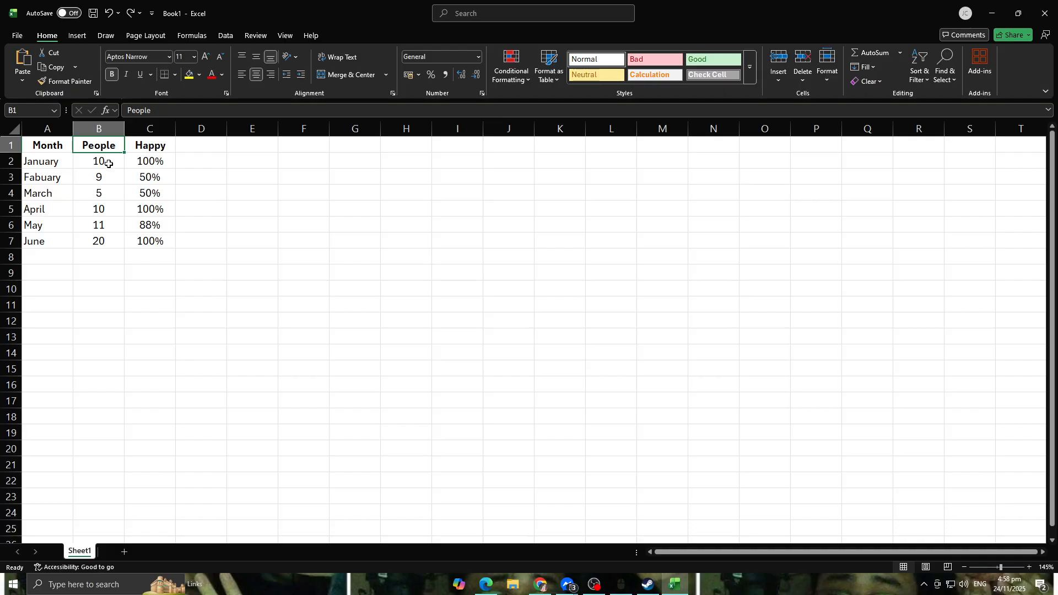
click(109, 164)
click(107, 180)
click(107, 212)
click(110, 226)
click(112, 243)
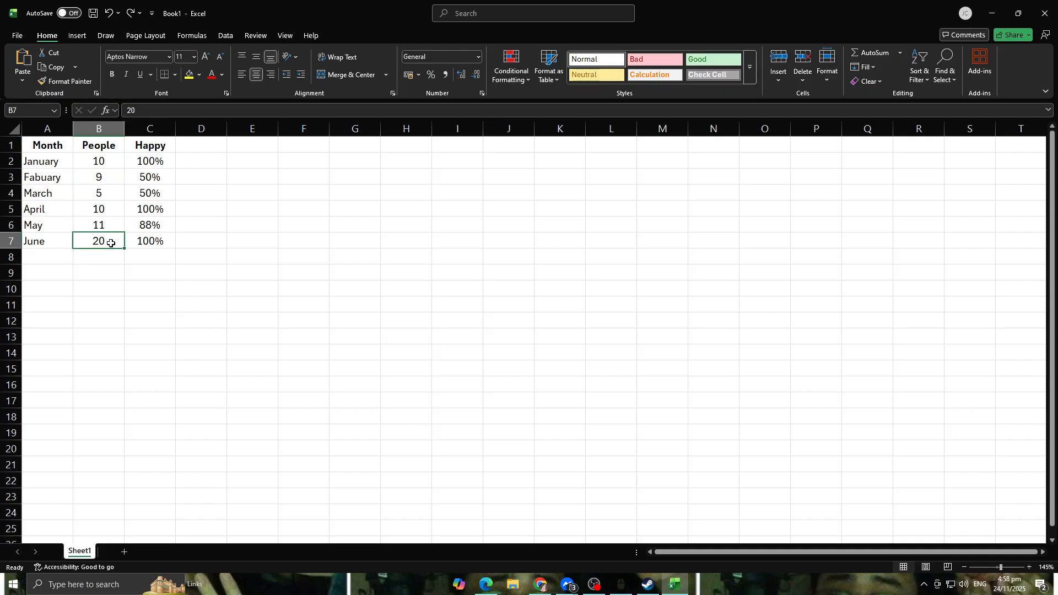
click(135, 165)
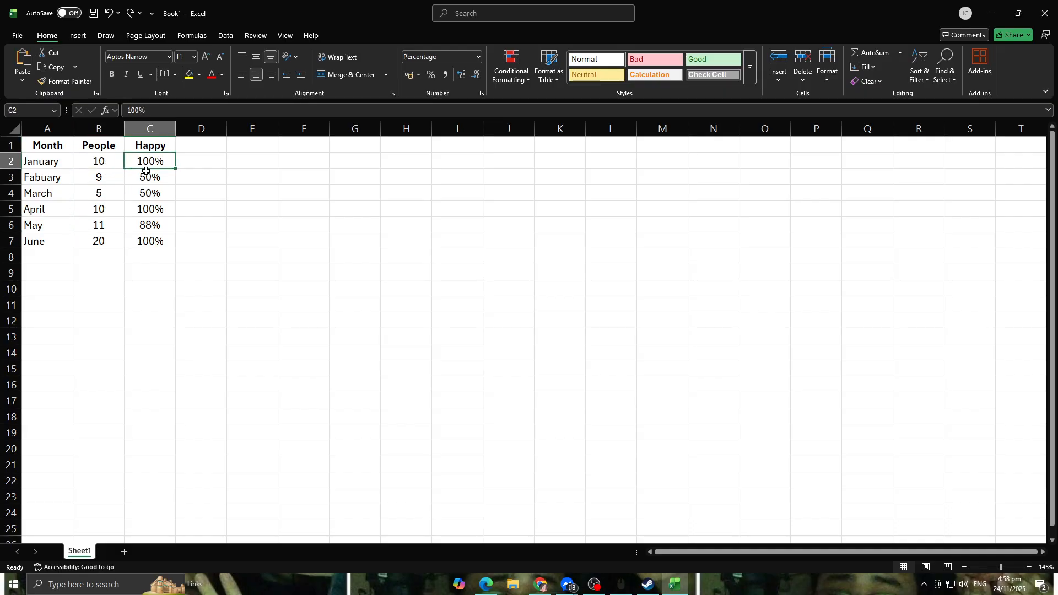
click(152, 178)
click(159, 195)
click(165, 210)
click(167, 230)
click(166, 244)
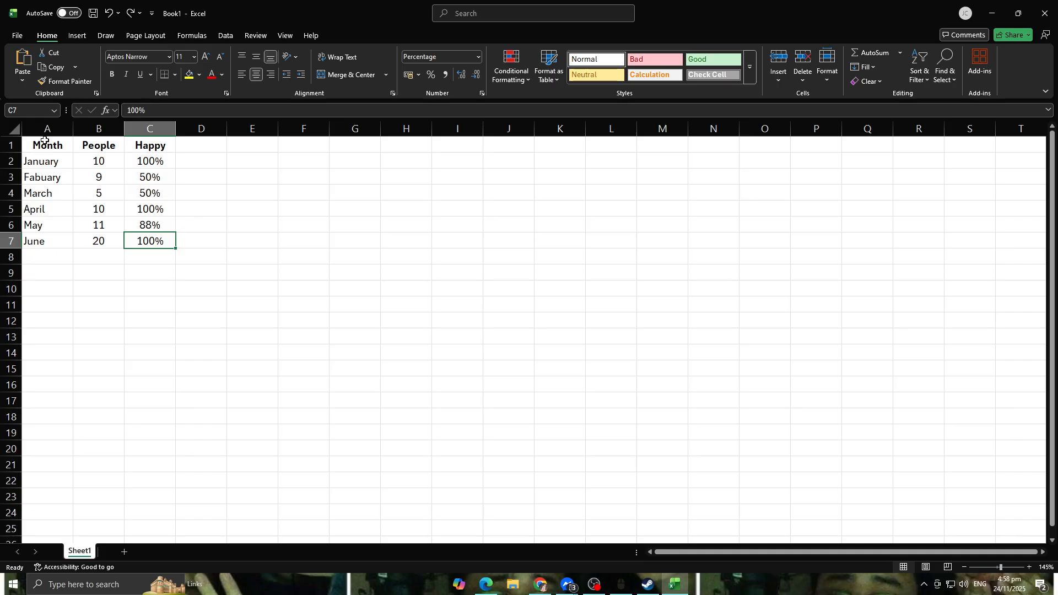
Step: Select the table A1:C7 and preview the column, bar and hierarchy chart types for it
drag(43, 148, 163, 242)
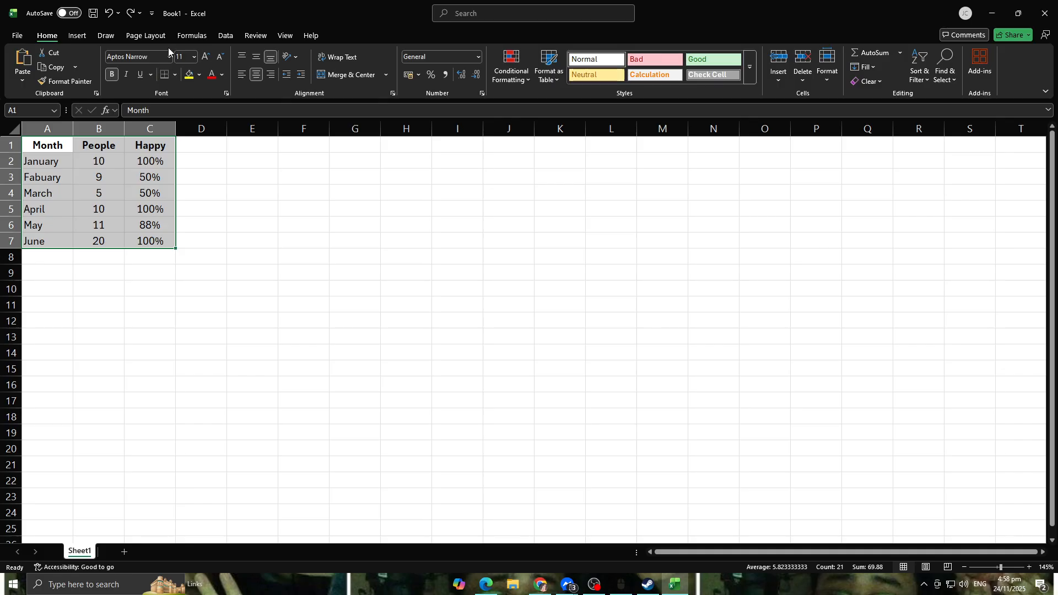
click(107, 39)
click(78, 38)
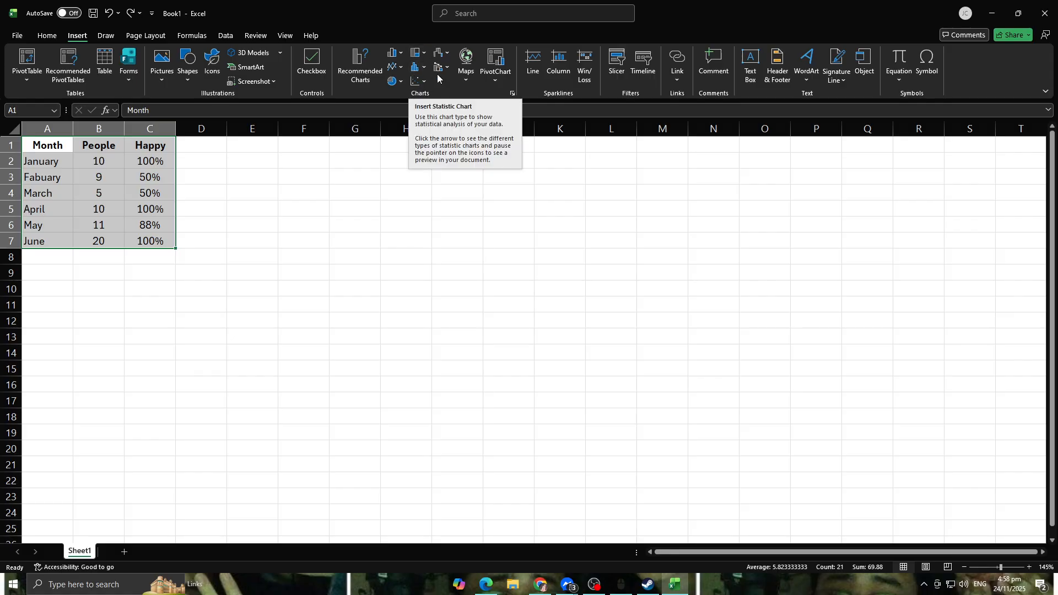
click(392, 55)
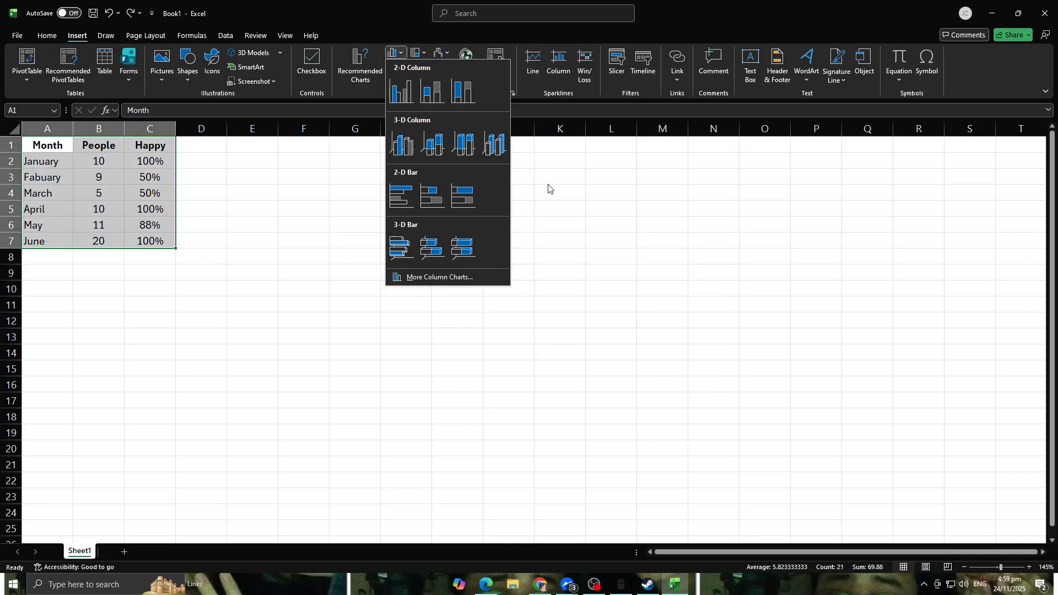
click(548, 188)
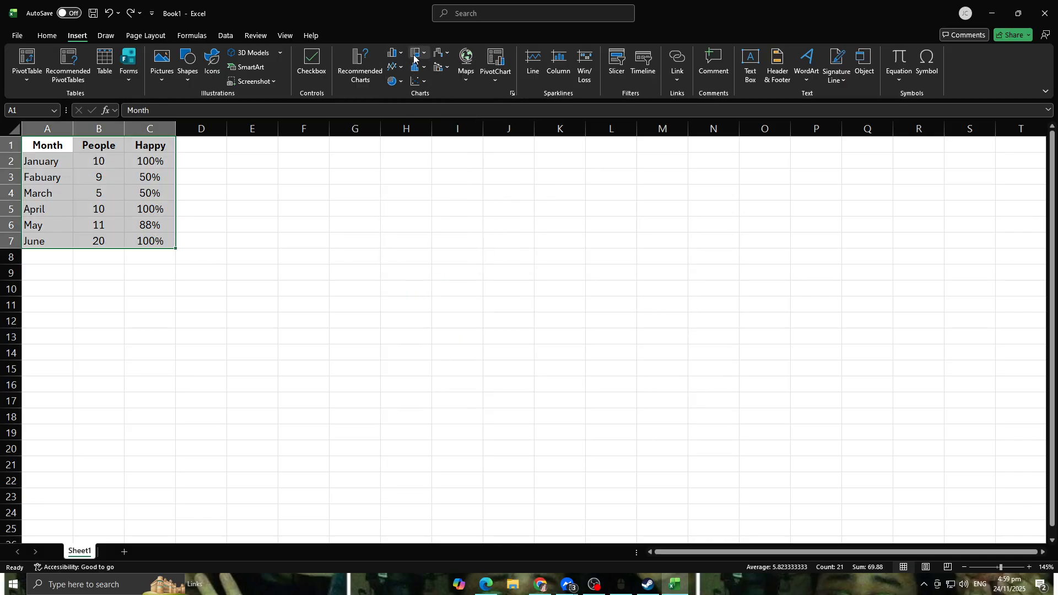
click(415, 56)
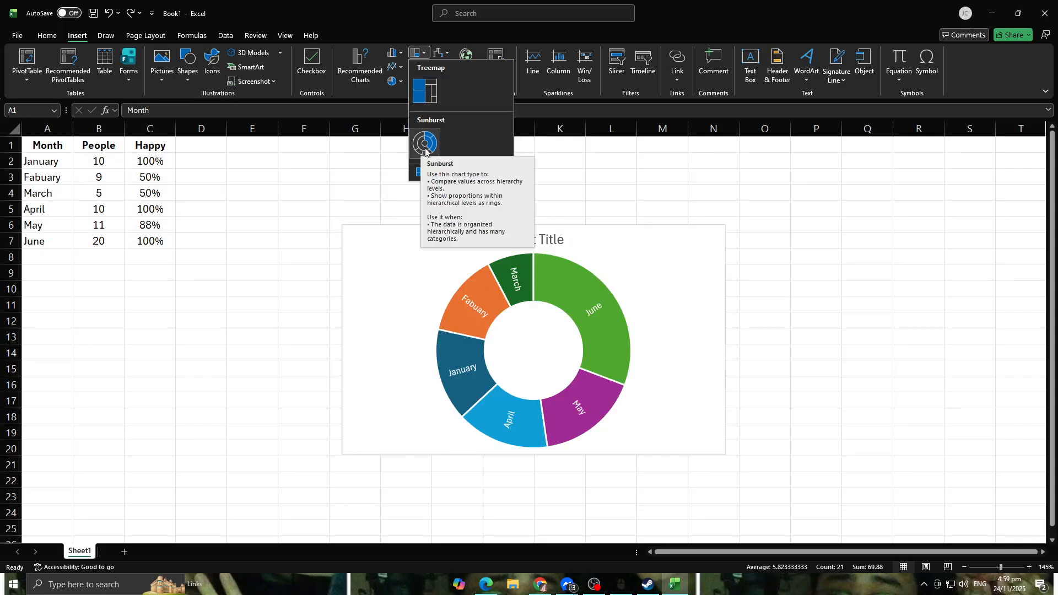
click(544, 137)
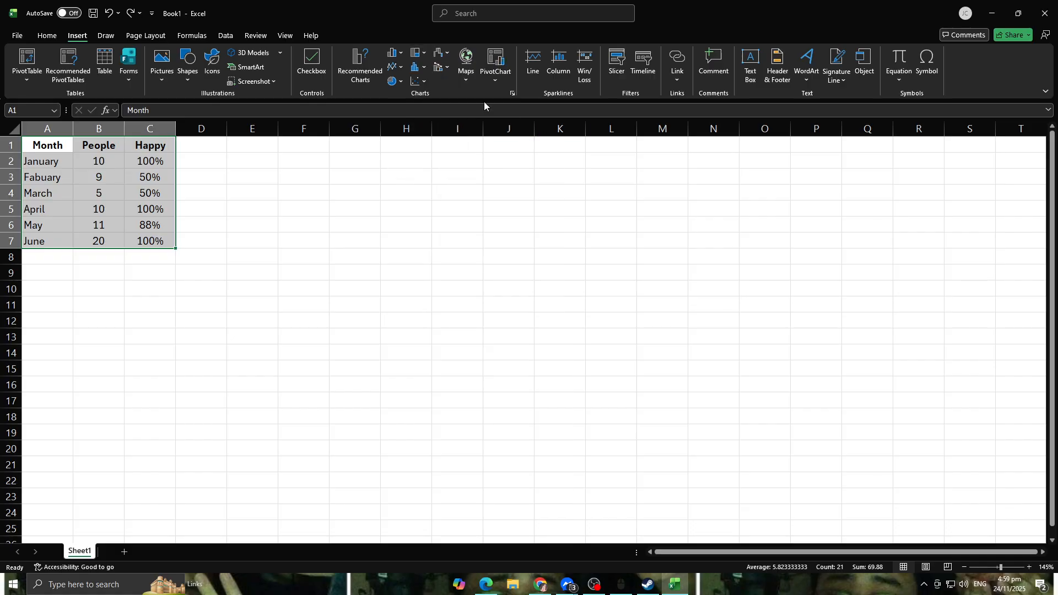
Step: Try to insert a stock chart from the selected data
click(436, 53)
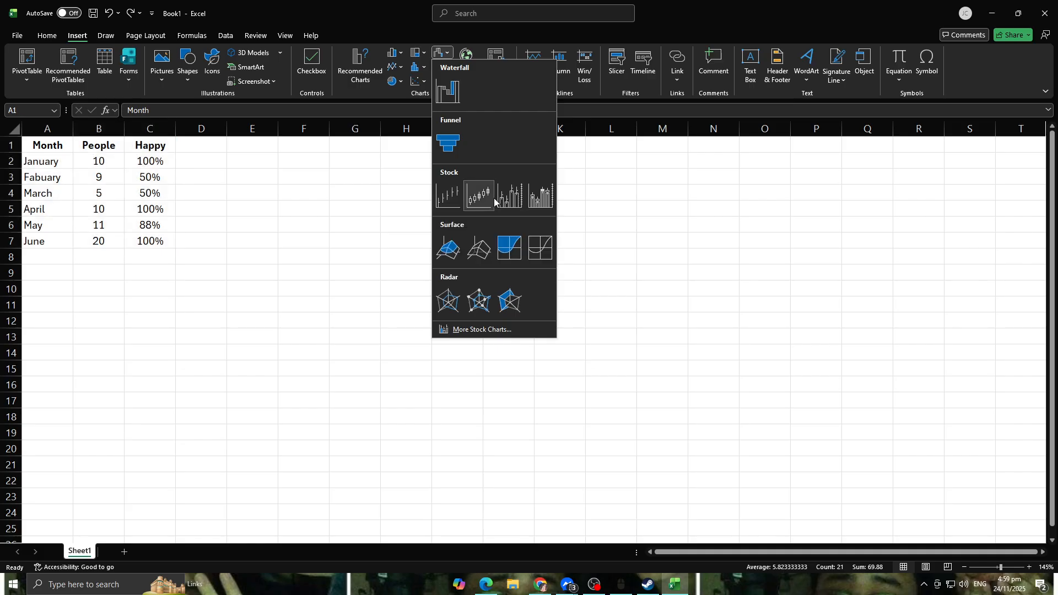
click(457, 202)
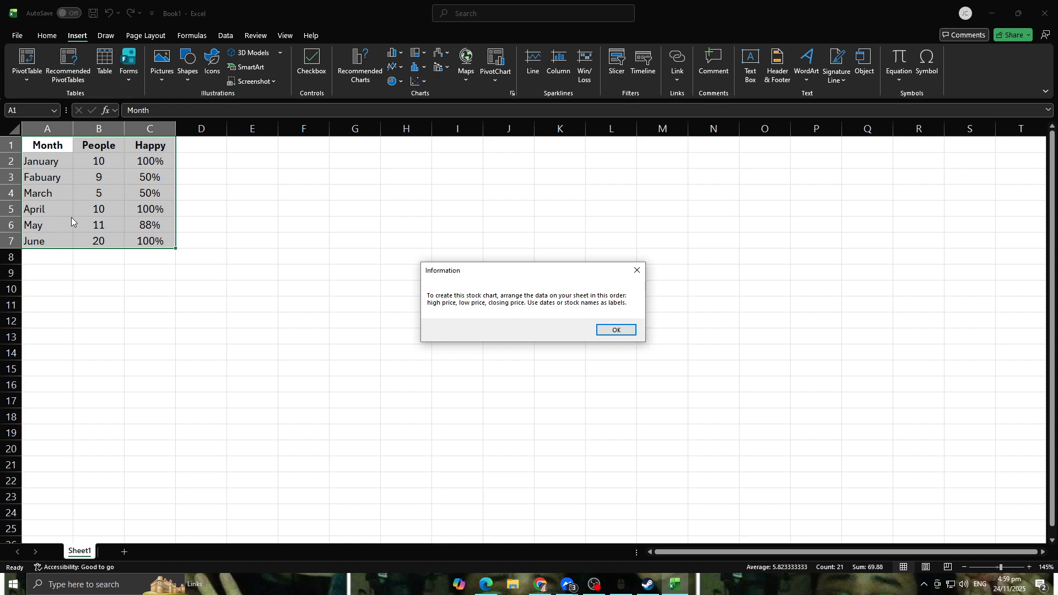
click(637, 271)
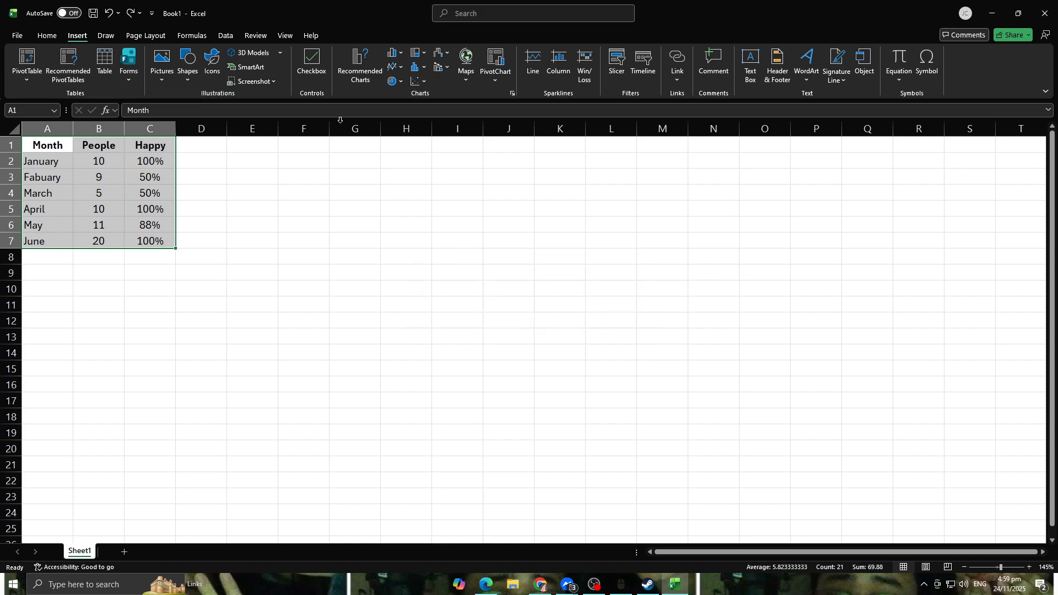
Step: Insert and reposition a 3-D surface chart from the selected data, and undo both actions
click(443, 55)
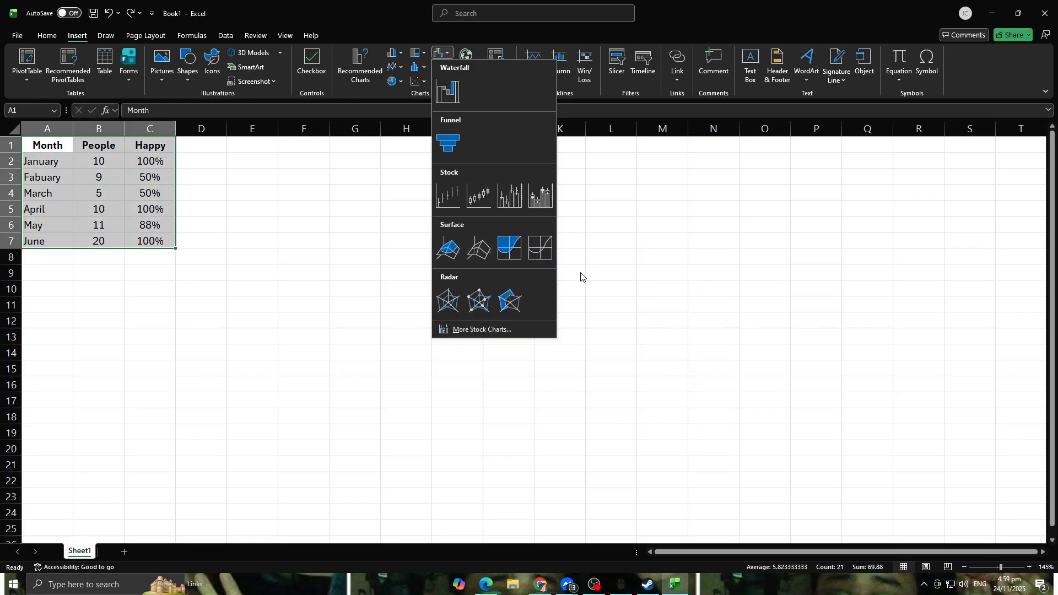
click(448, 248)
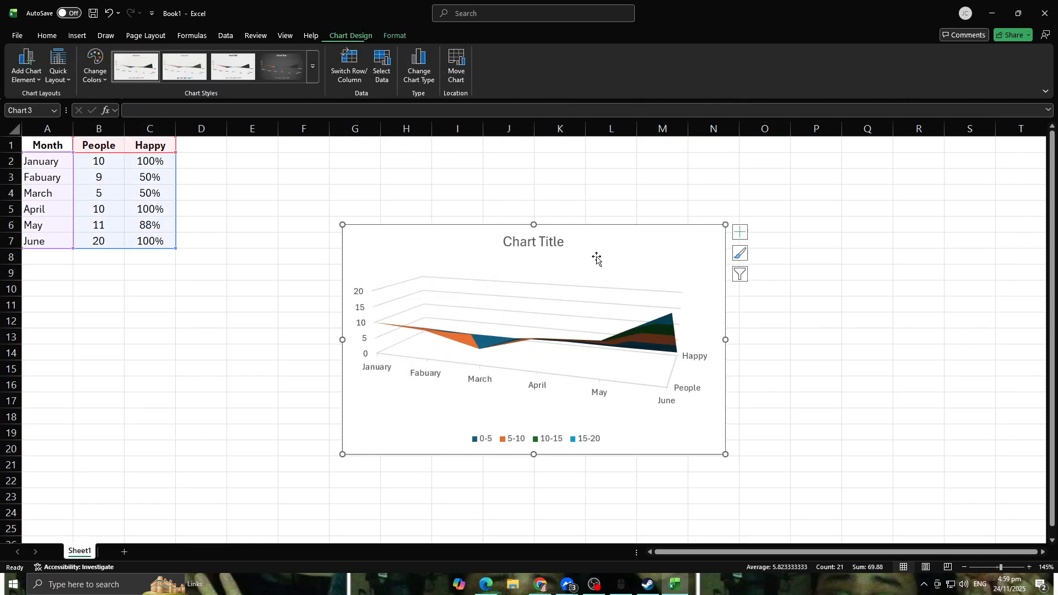
drag(503, 275, 401, 292)
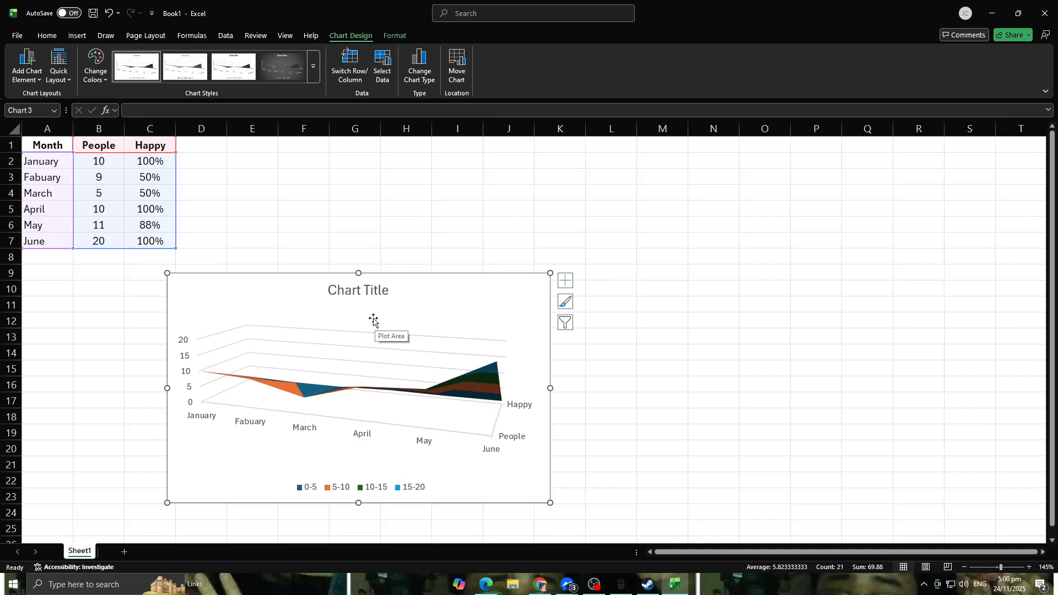
key(ctrl+z)
key(ctrl+z)
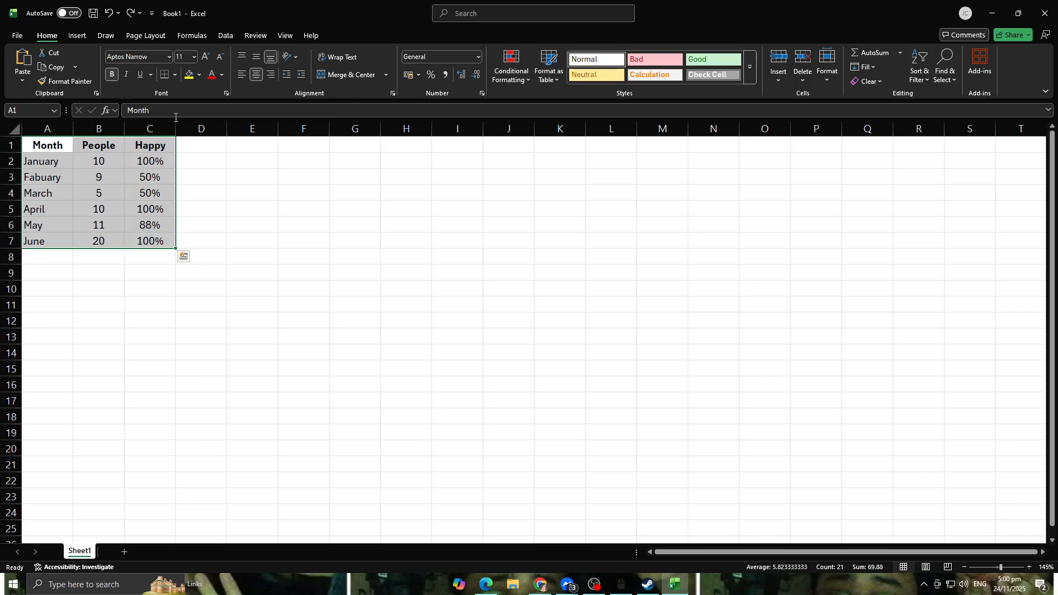
Step: Preview the radar chart types for the selected data
click(125, 33)
click(115, 33)
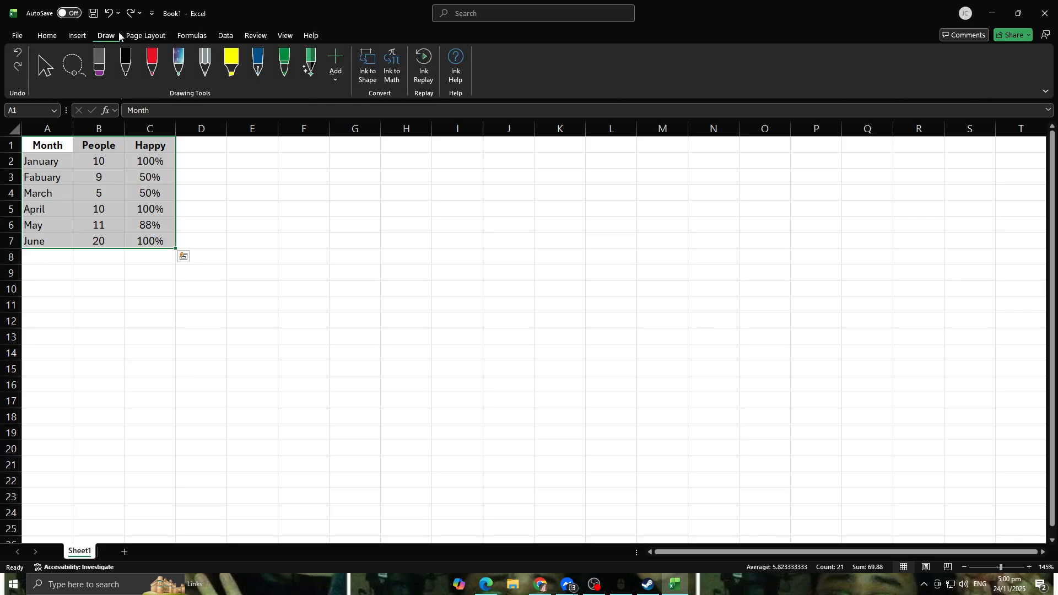
click(77, 35)
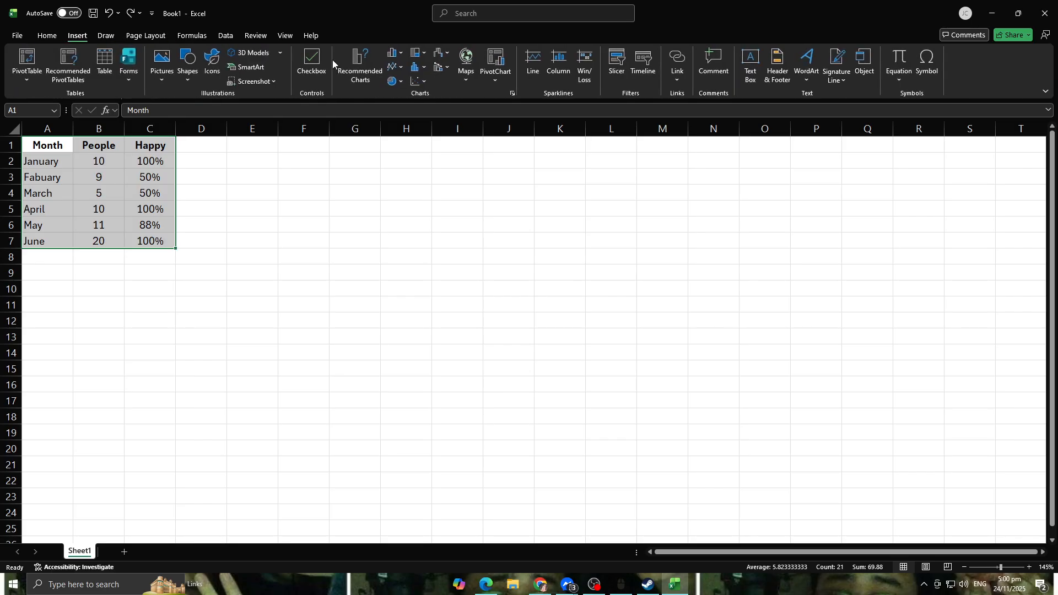
click(439, 53)
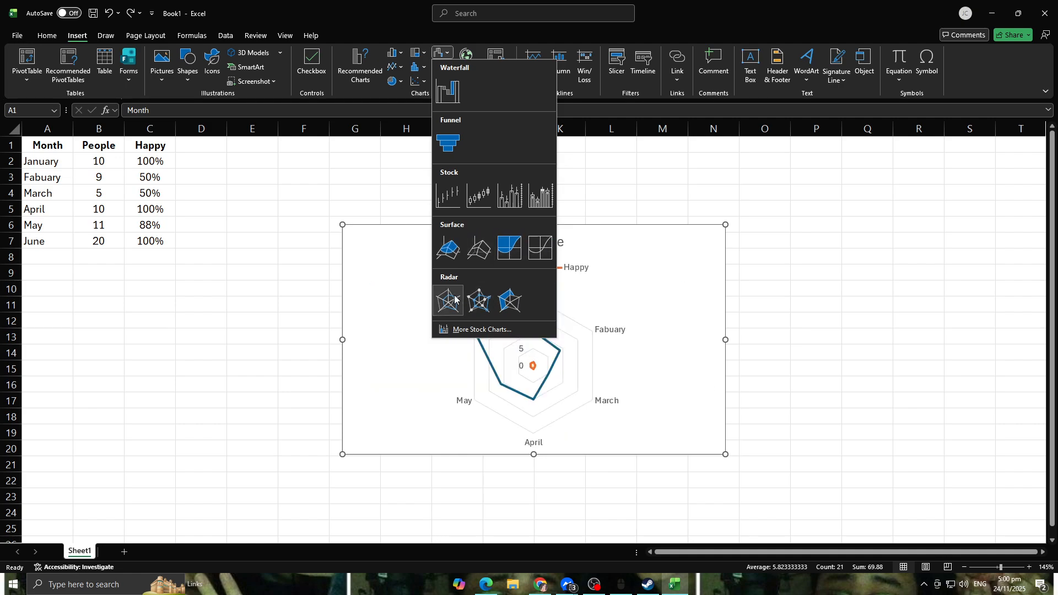
ctrl+scroll(655, 240, down, 4)
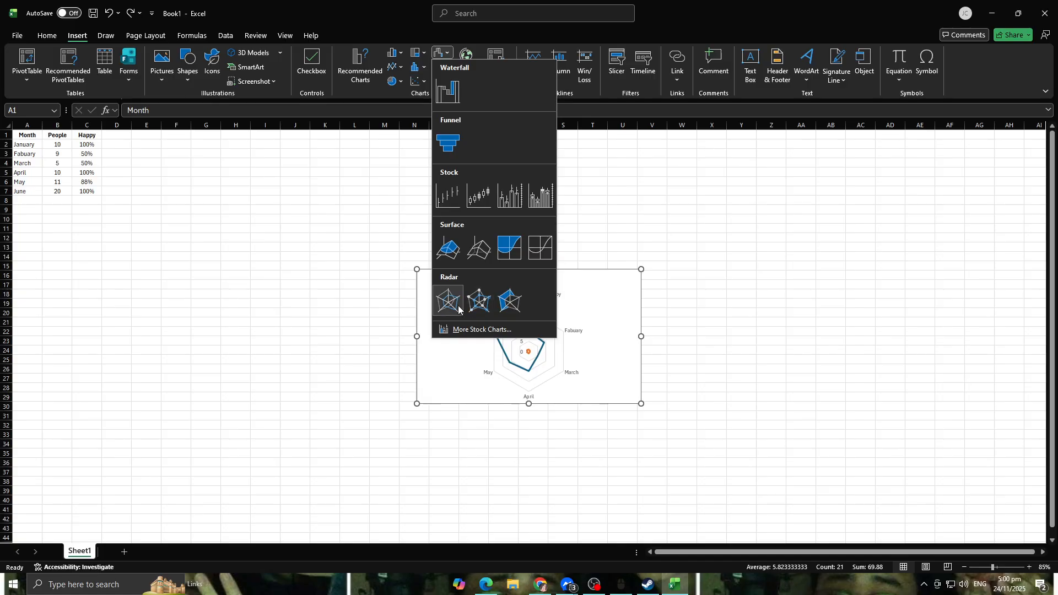
click(329, 190)
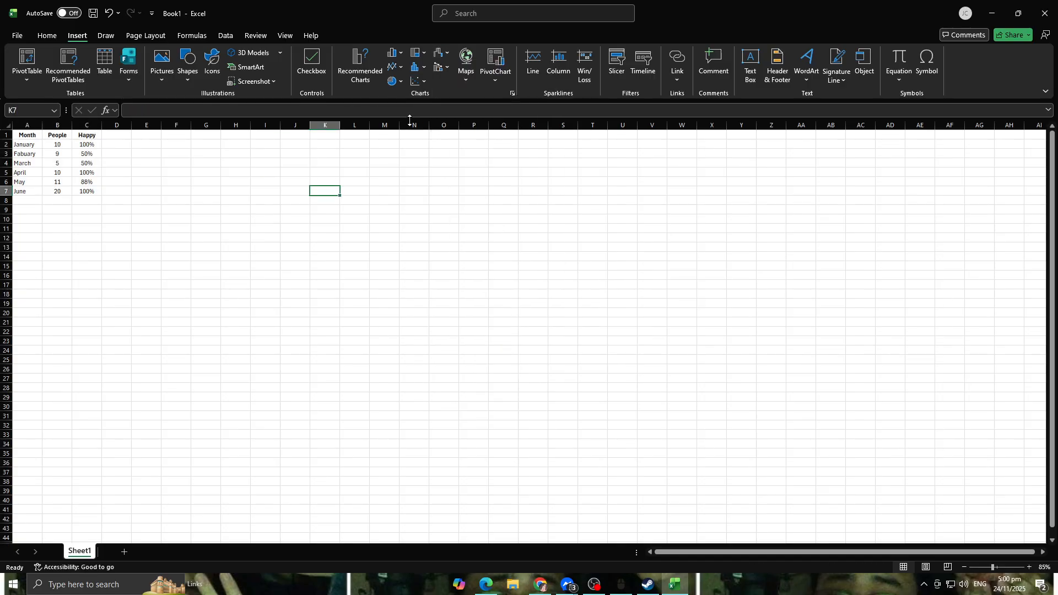
Step: Reselect the table A1:C7 and preview the line and 3-D area chart types
click(415, 67)
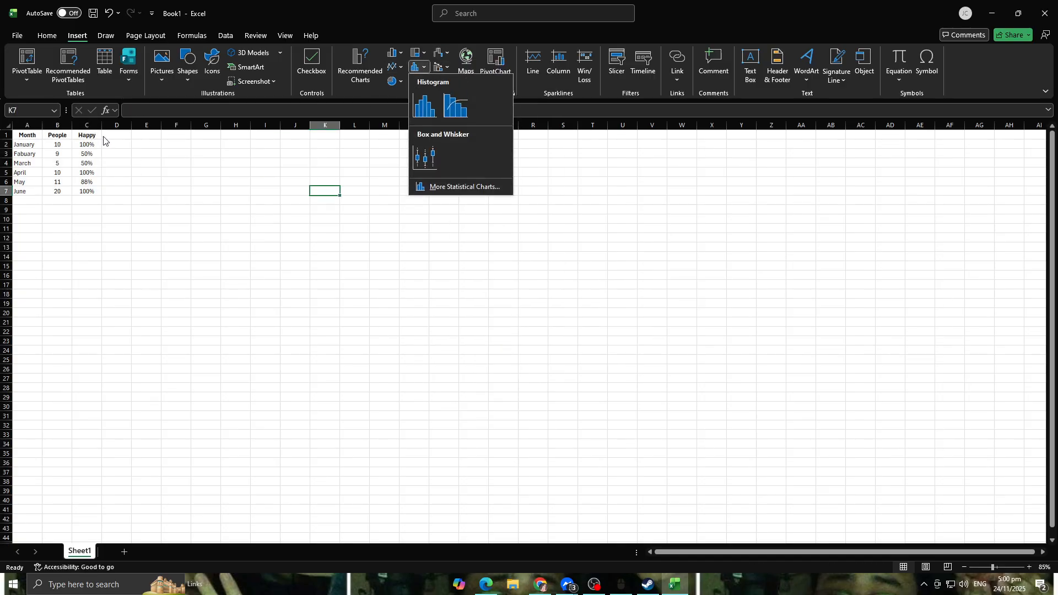
click(390, 68)
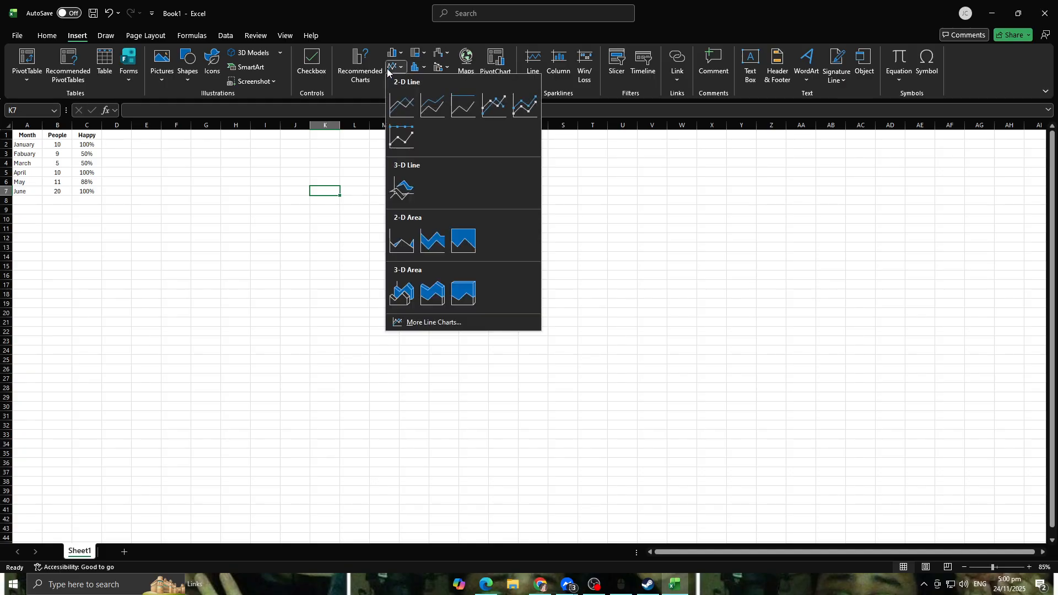
click(141, 168)
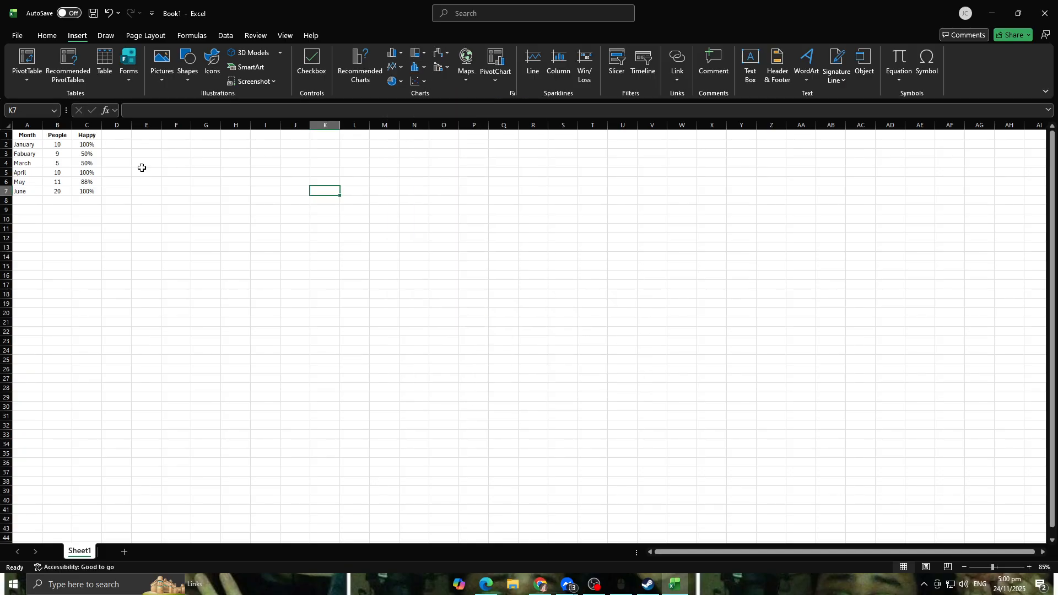
drag(20, 135, 88, 190)
click(394, 67)
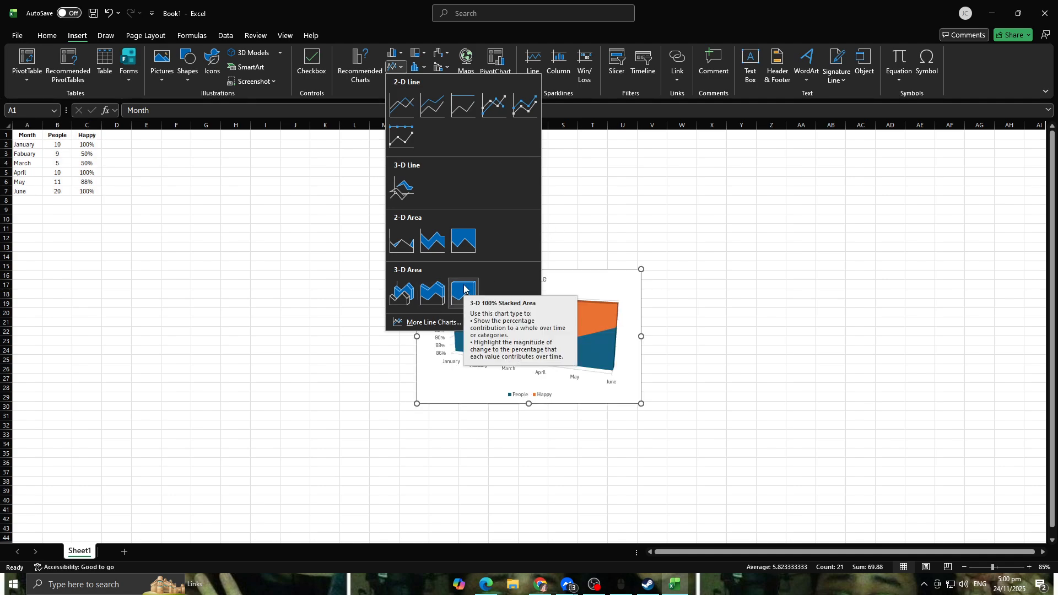
click(578, 174)
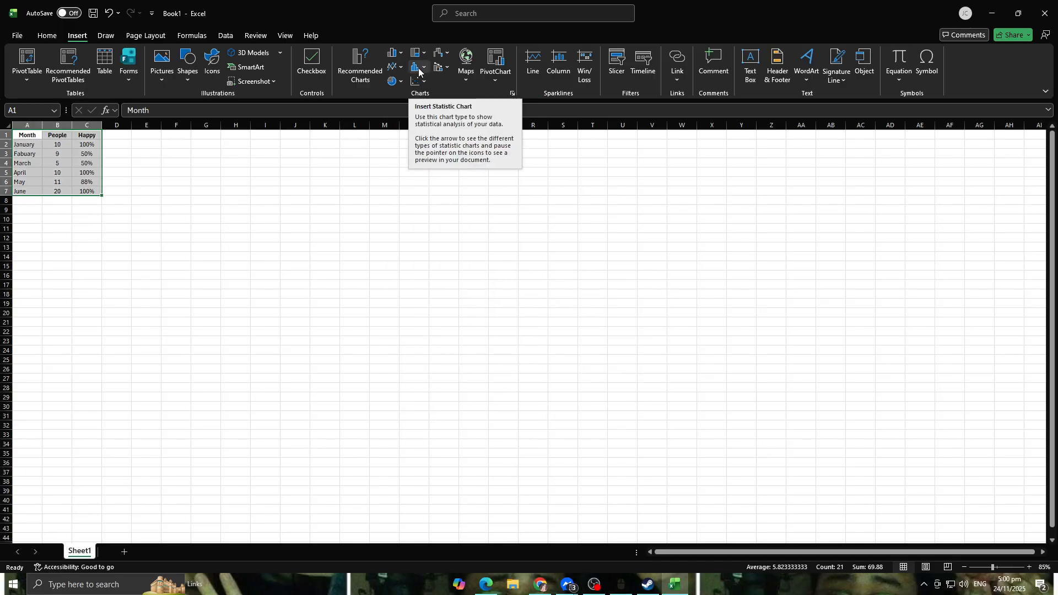
Step: Preview the histogram, Pareto and combo chart types for the data
click(419, 70)
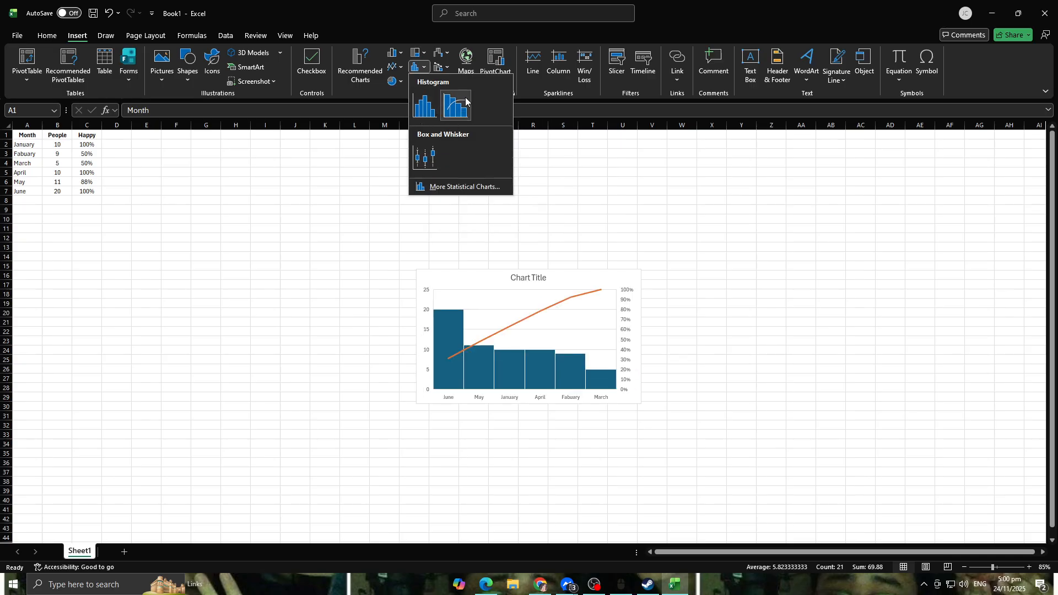
click(583, 177)
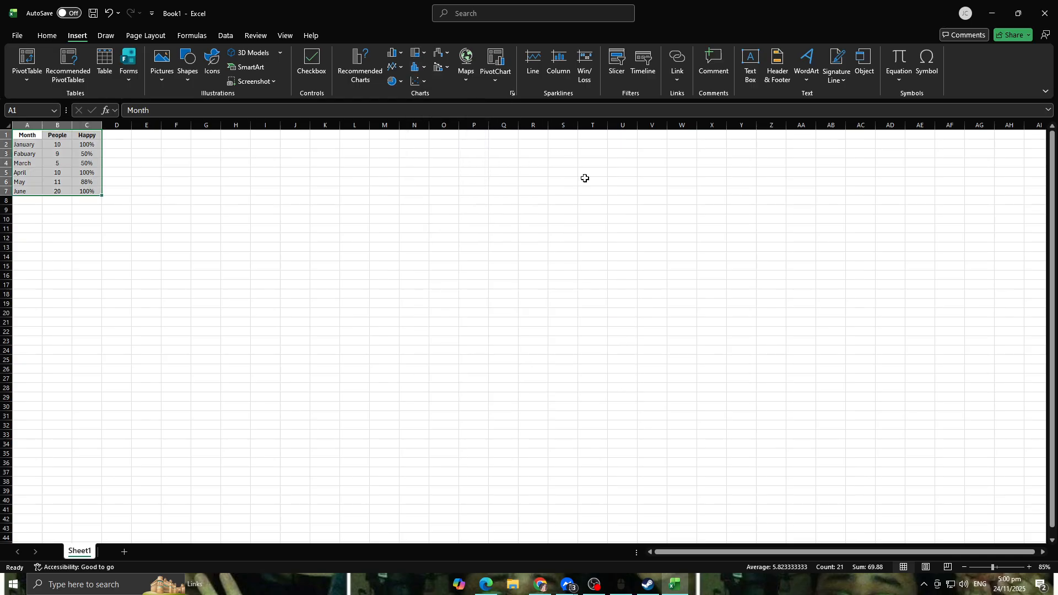
click(443, 73)
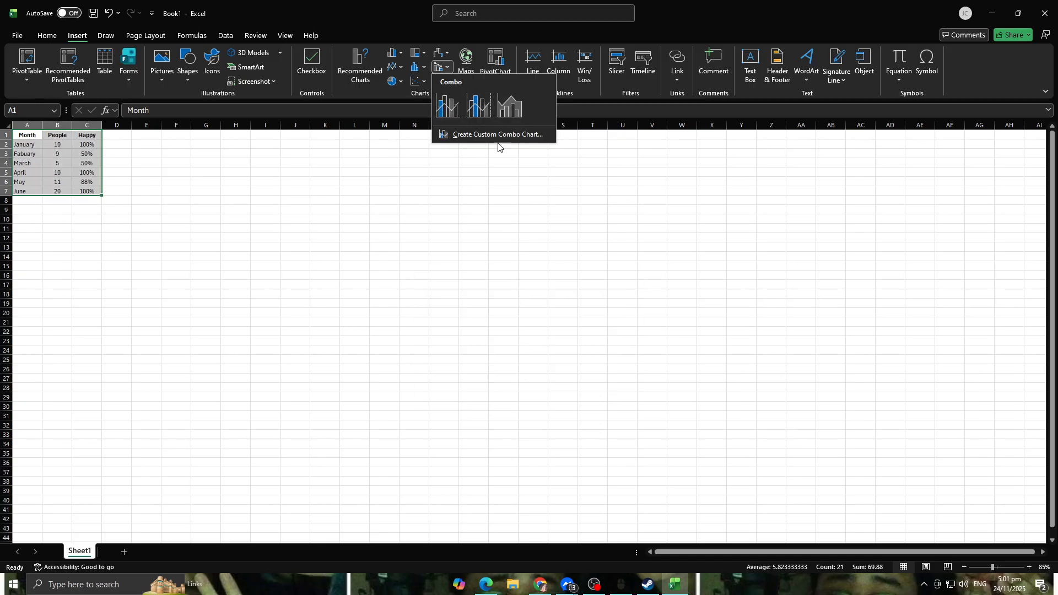
click(544, 182)
Step: Preview the 3-D pie, 3-D bubble and filled map chart types for the selected data
click(393, 81)
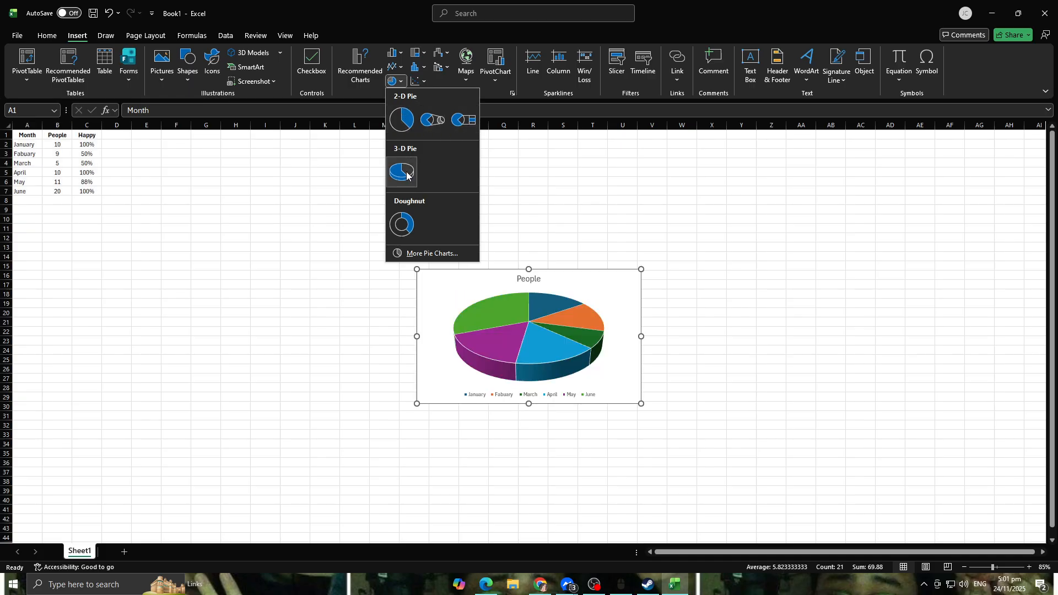
click(524, 191)
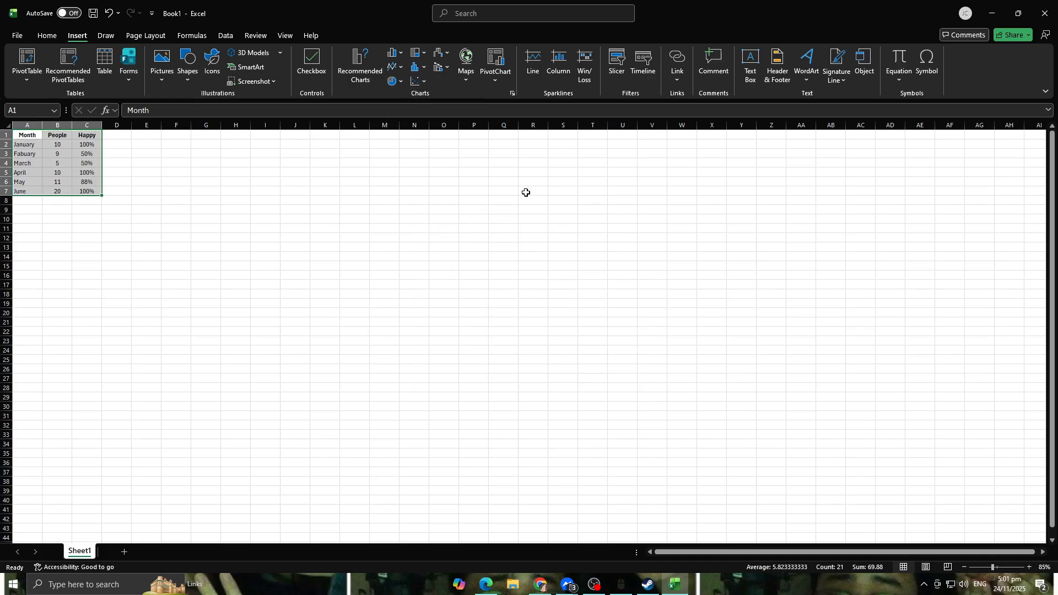
click(417, 81)
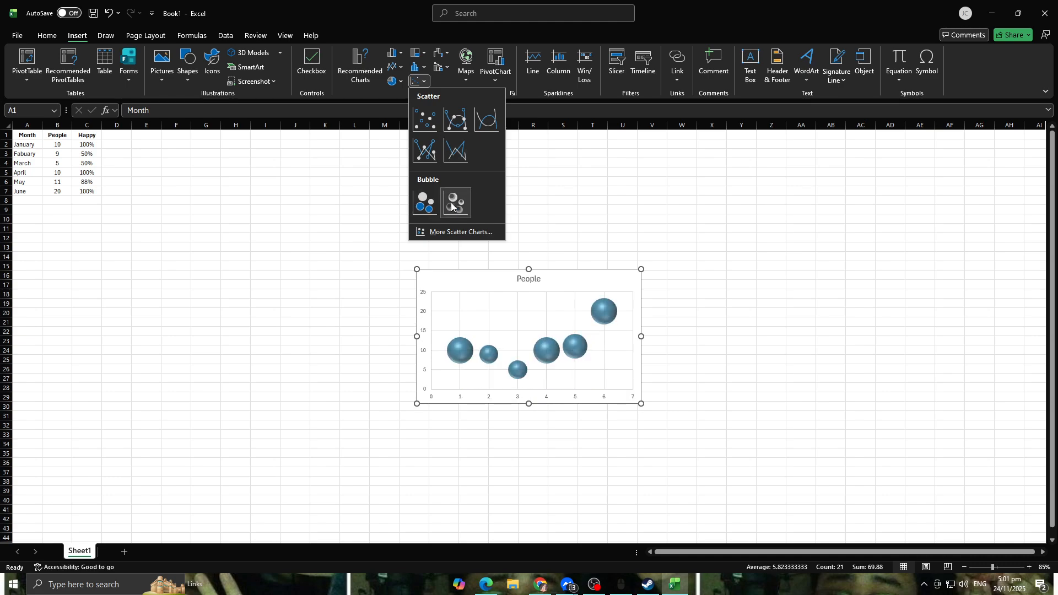
click(499, 150)
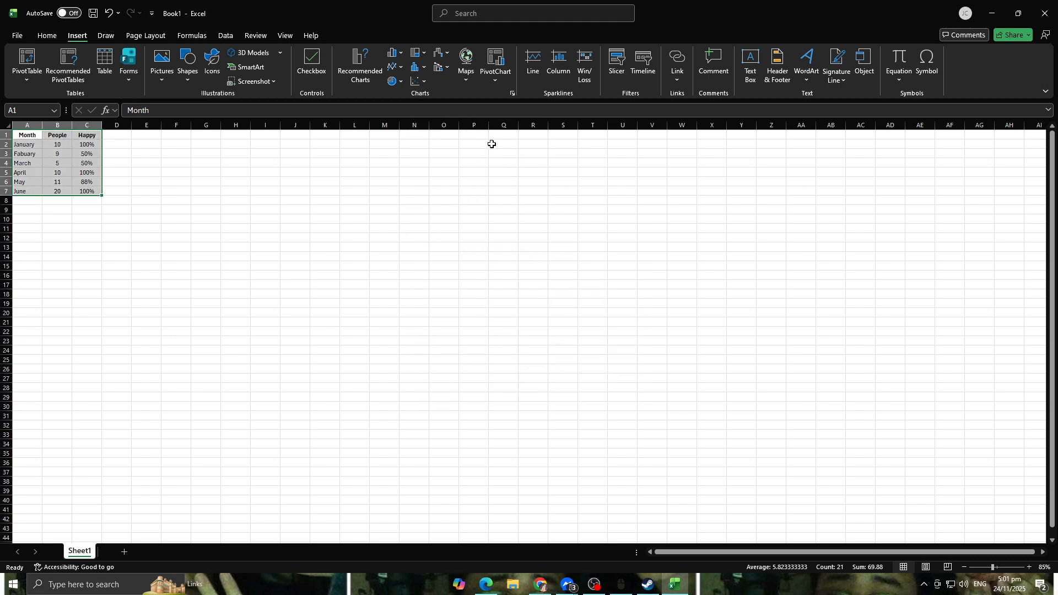
click(469, 65)
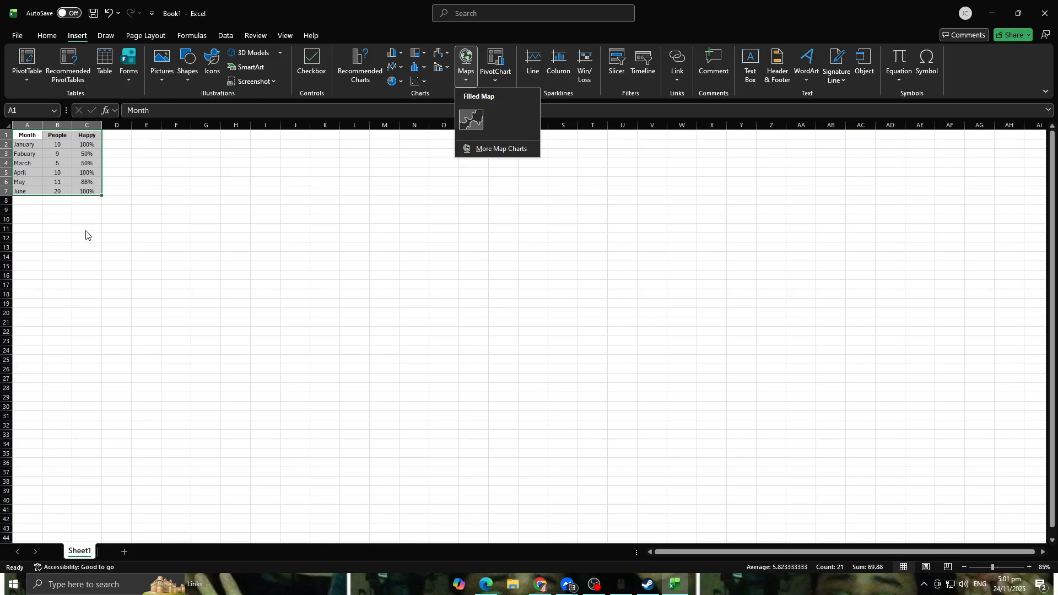
click(130, 197)
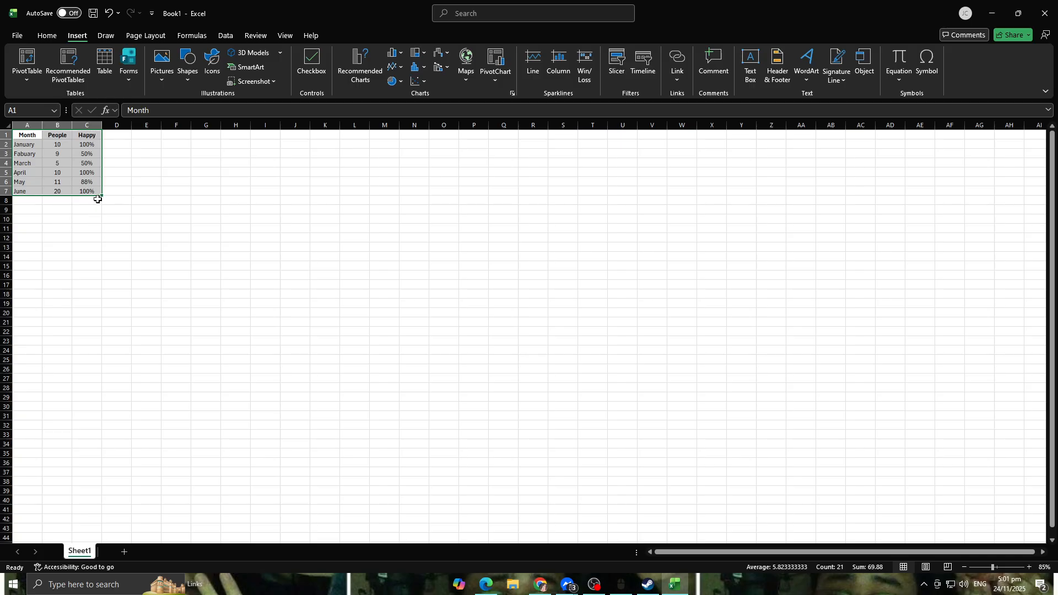
ctrl+scroll(98, 197, up, 4)
ctrl+scroll(379, 245, down, 4)
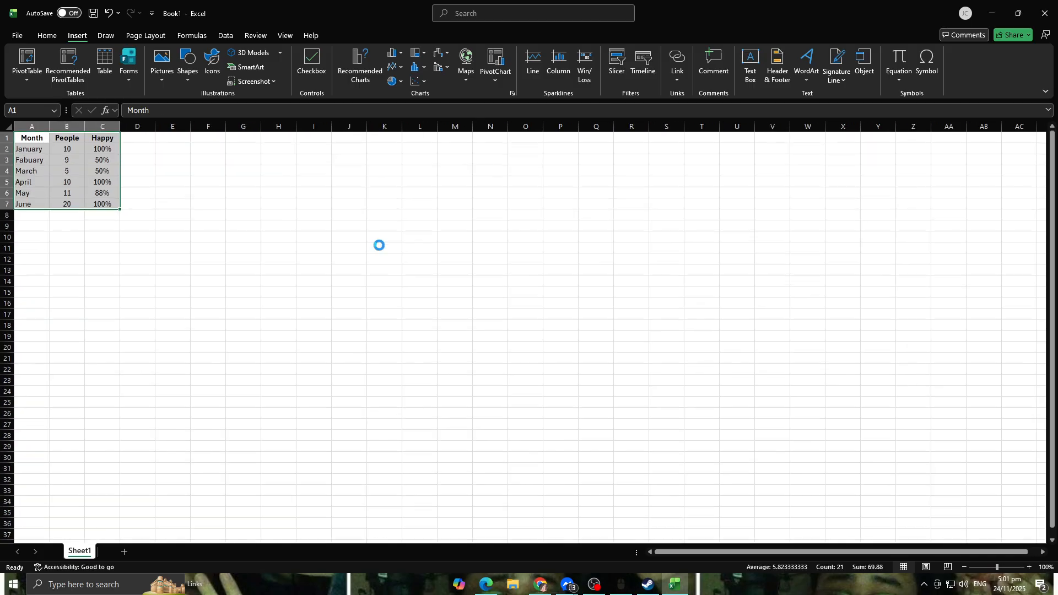
click(495, 61)
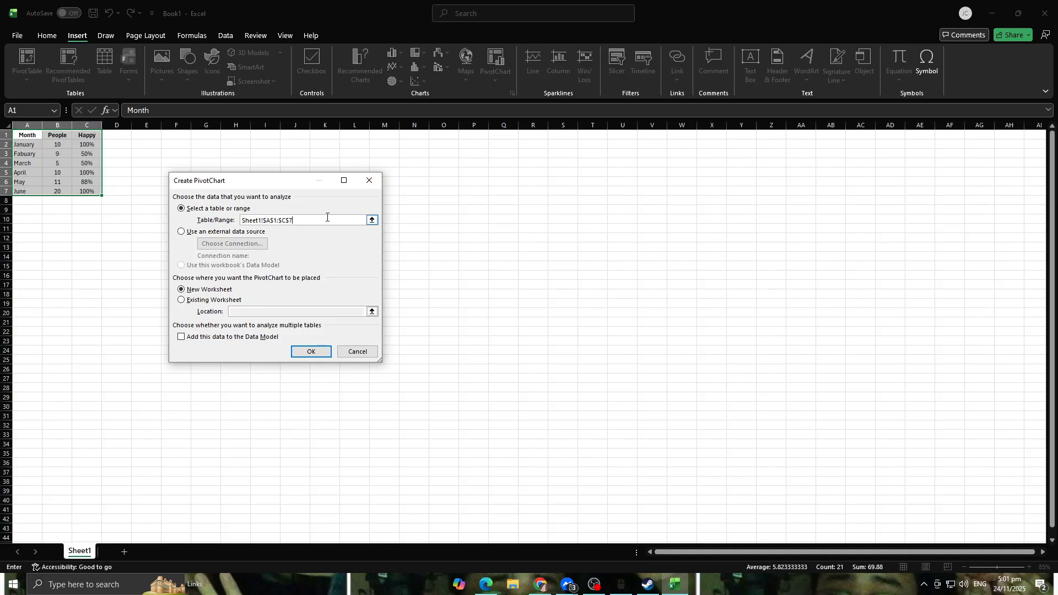
click(369, 180)
Step: Create a PivotChart from the table A1:C7, placed on the existing sheet in the range U15:Y23
click(205, 200)
click(496, 61)
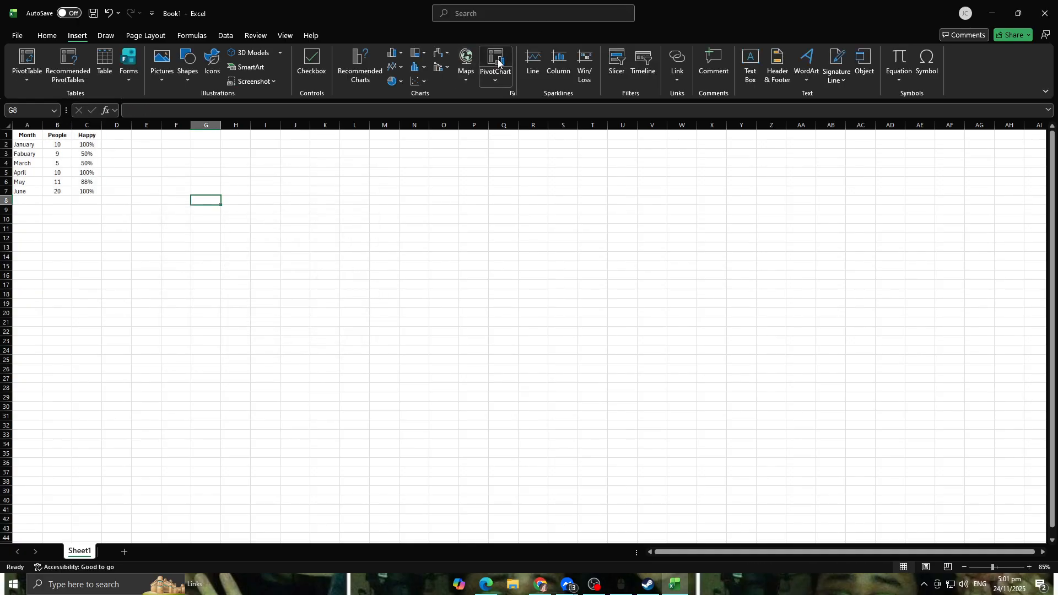
click(27, 136)
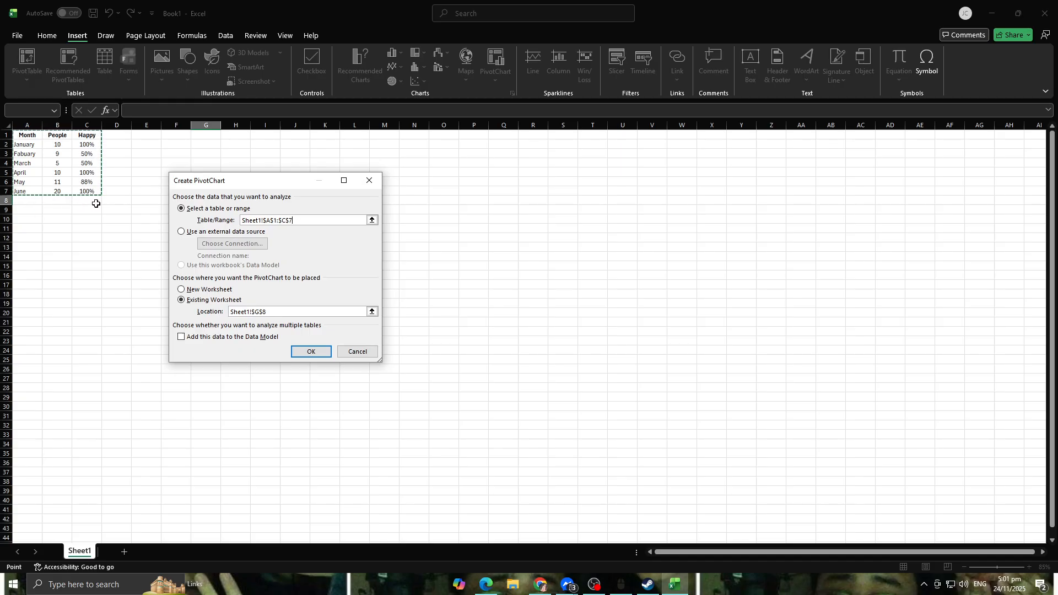
click(184, 234)
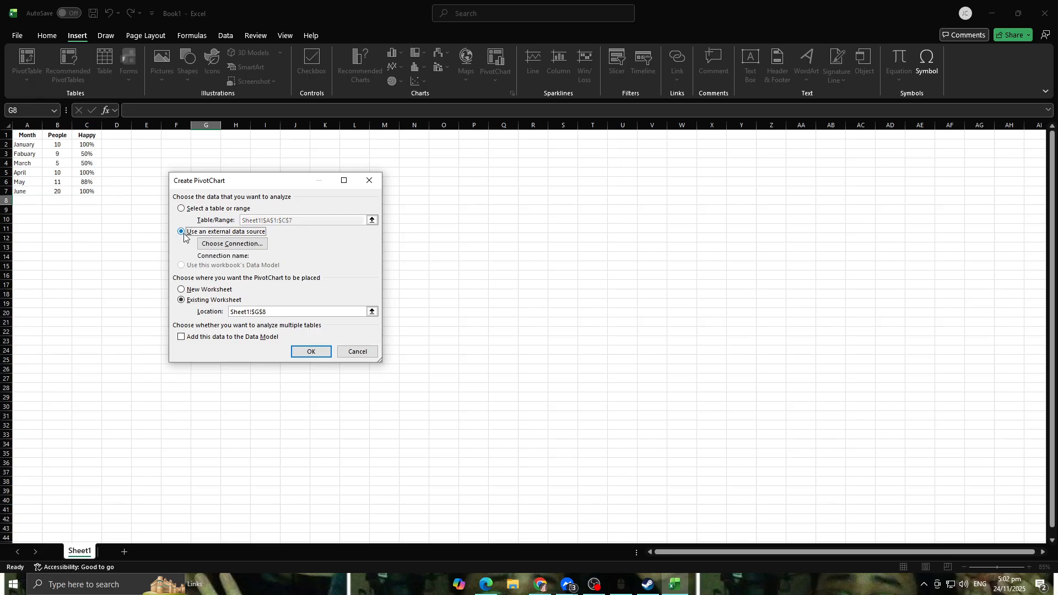
click(181, 208)
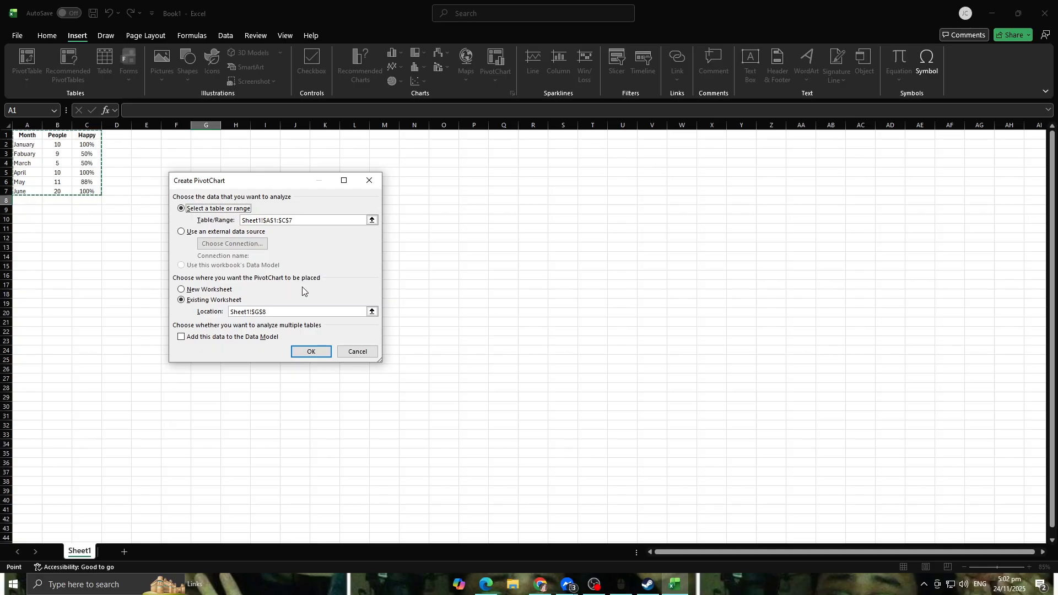
click(371, 311)
click(630, 265)
shift+click(731, 342)
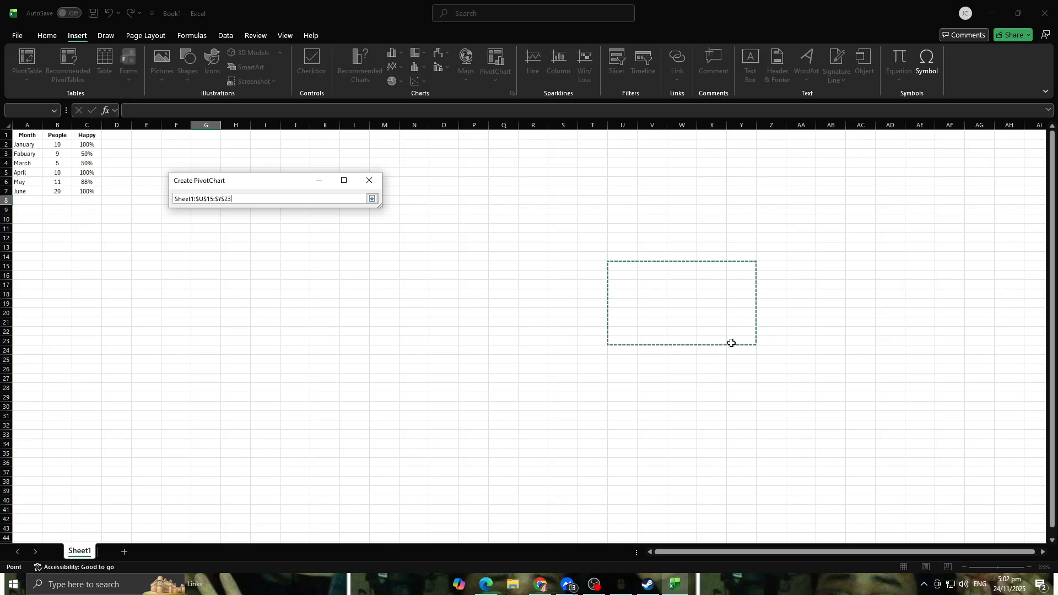
click(372, 198)
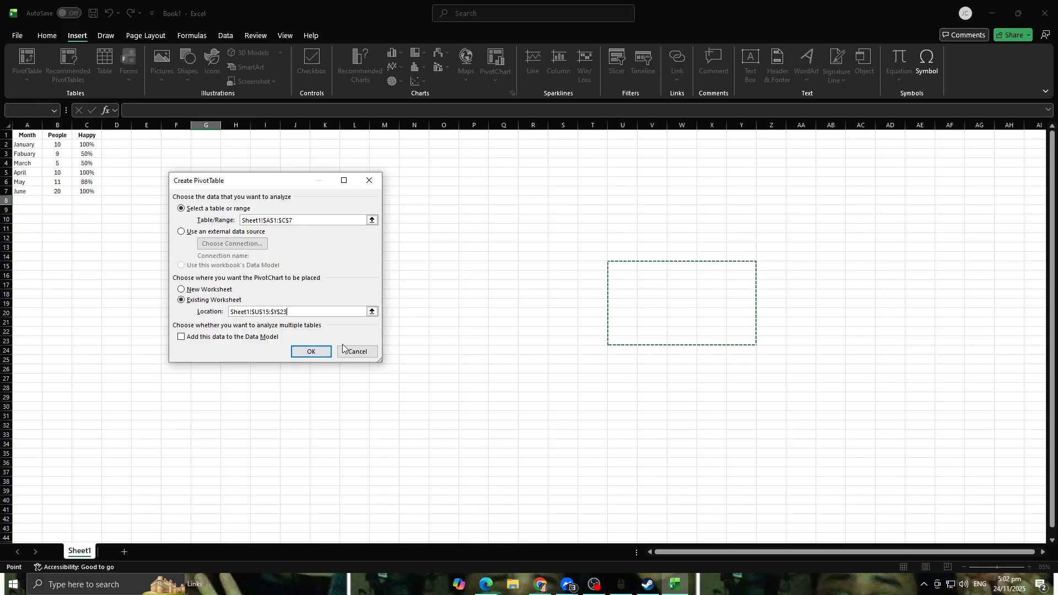
click(312, 352)
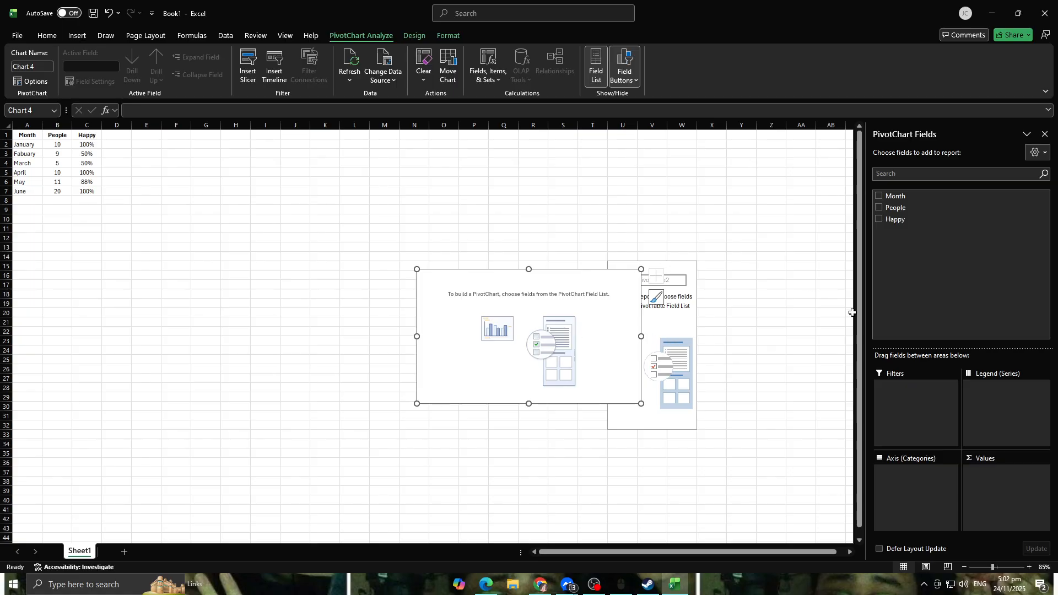
Step: Add the Month, People and Happy fields to the PivotChart
click(880, 196)
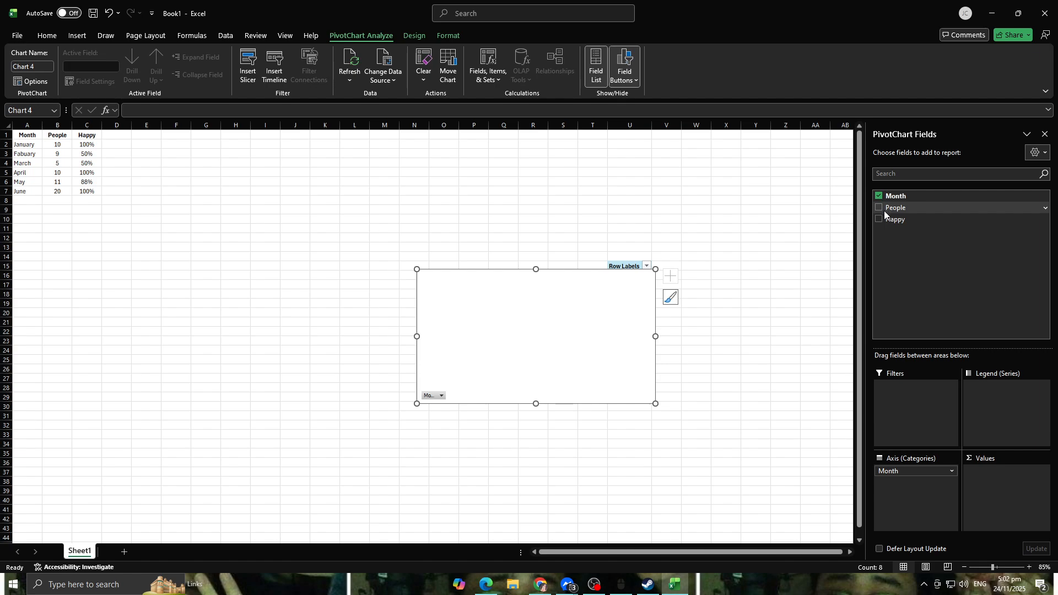
click(881, 209)
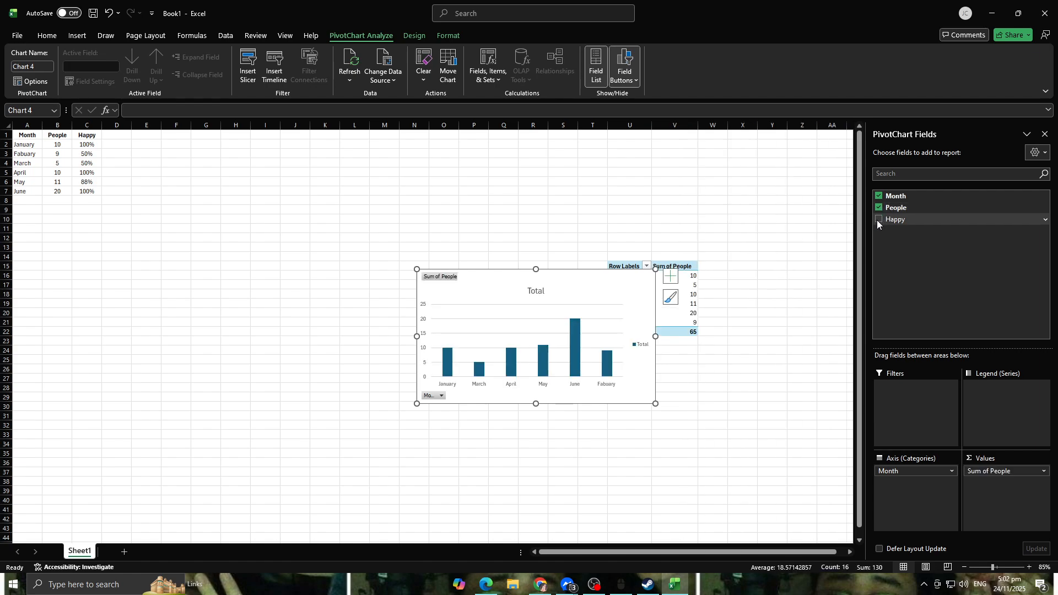
click(878, 220)
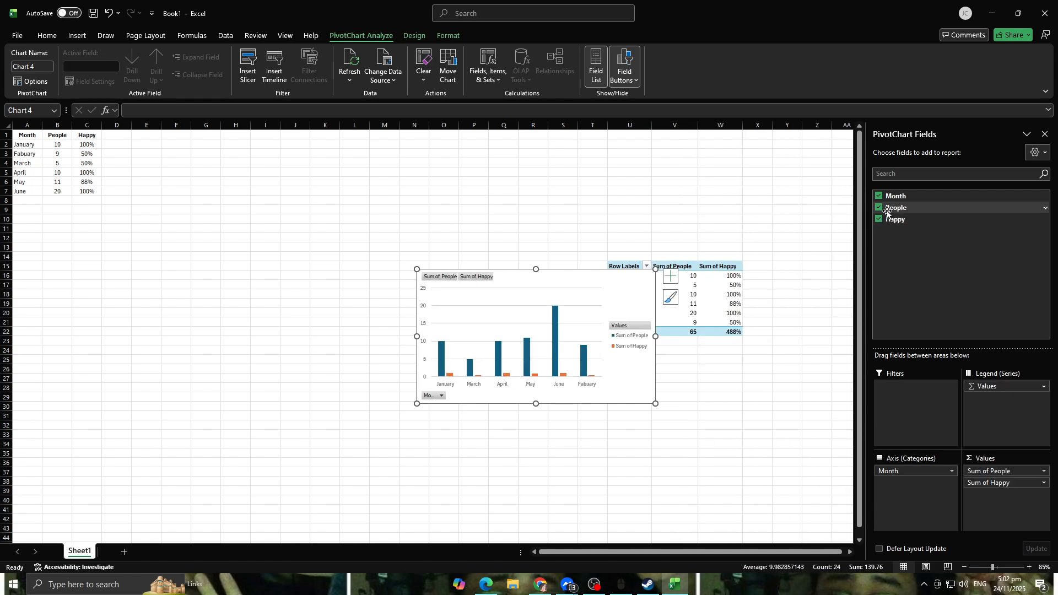
Step: Remove the Month and People fields from the PivotChart and add People and Month back again
click(879, 196)
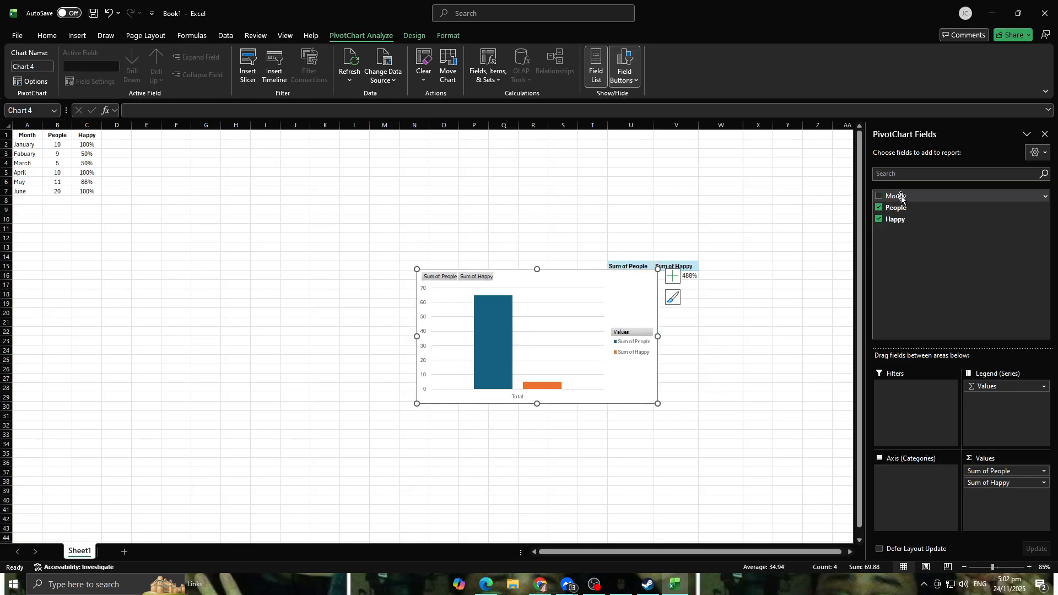
click(879, 207)
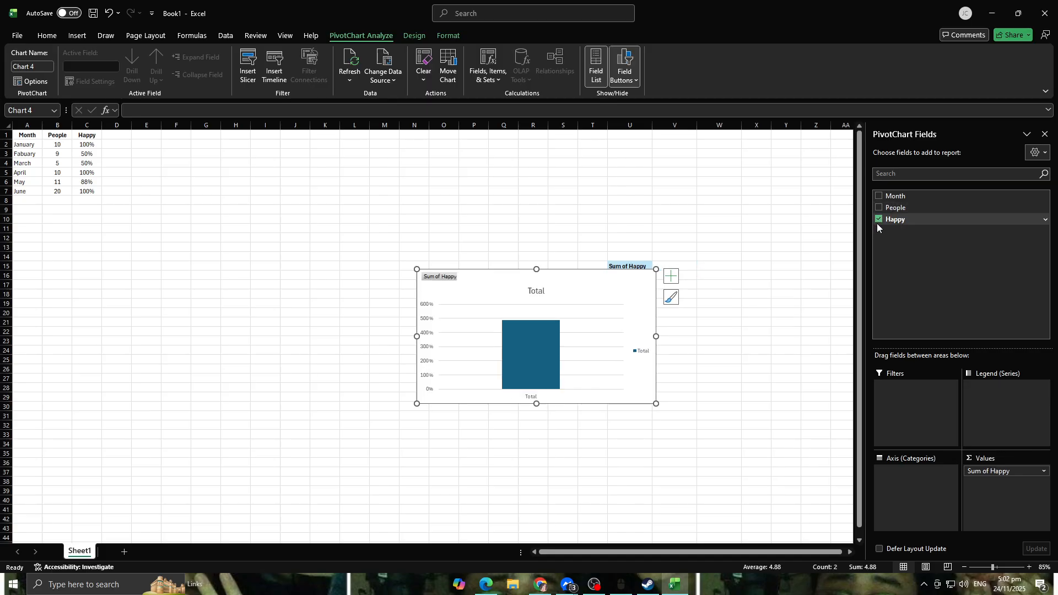
mouse_move(509, 361)
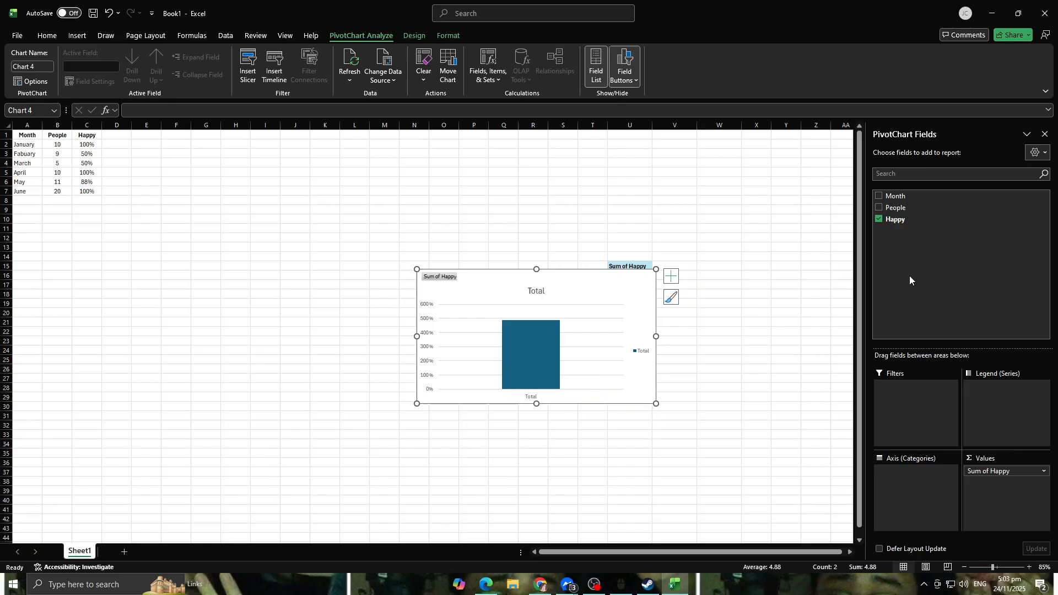
click(885, 208)
click(879, 196)
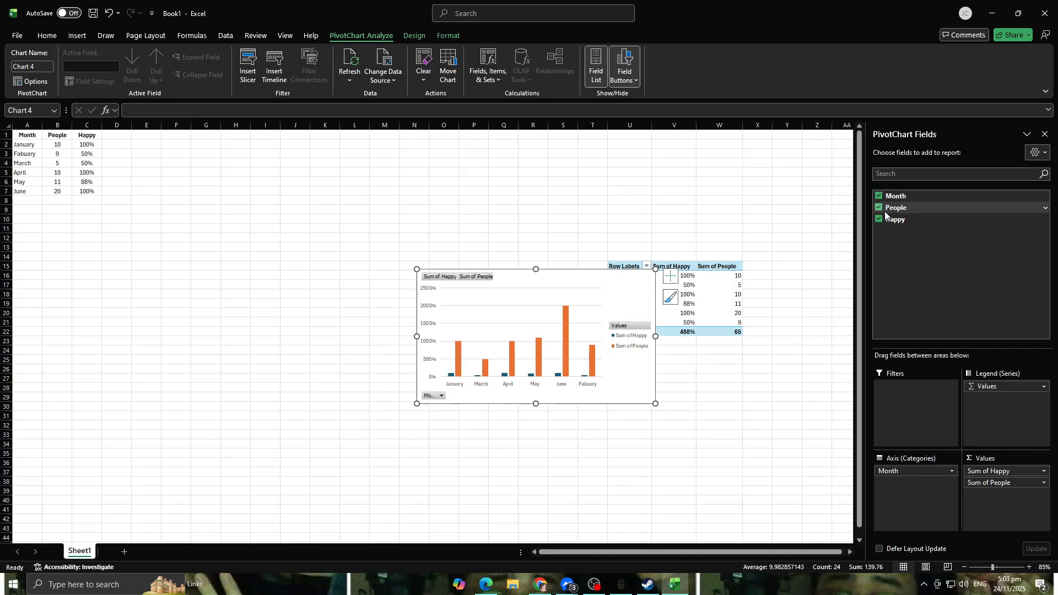
Step: Hide all field buttons on the PivotChart
click(1009, 388)
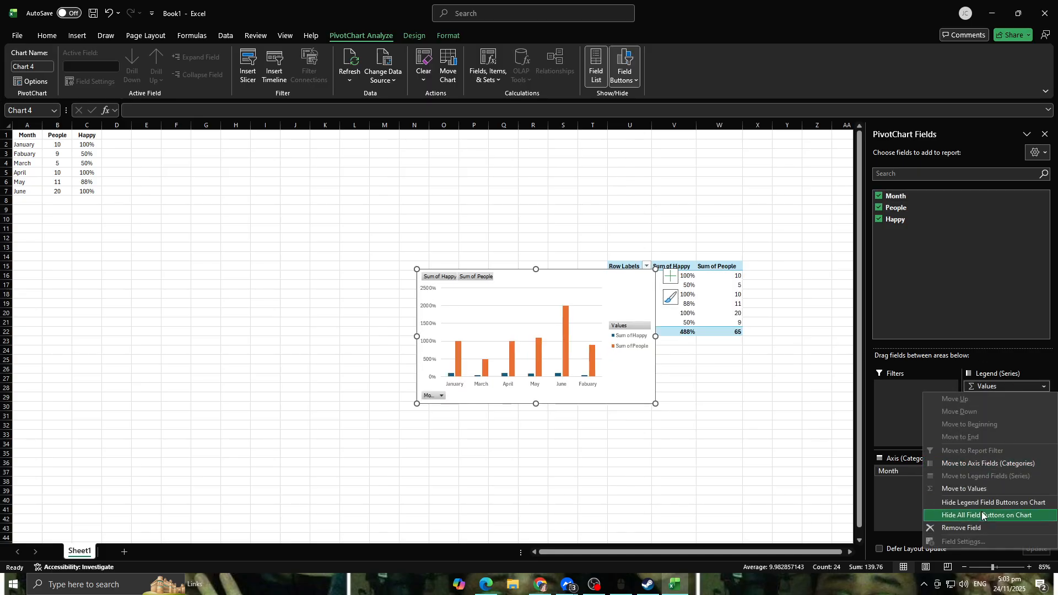
click(1015, 515)
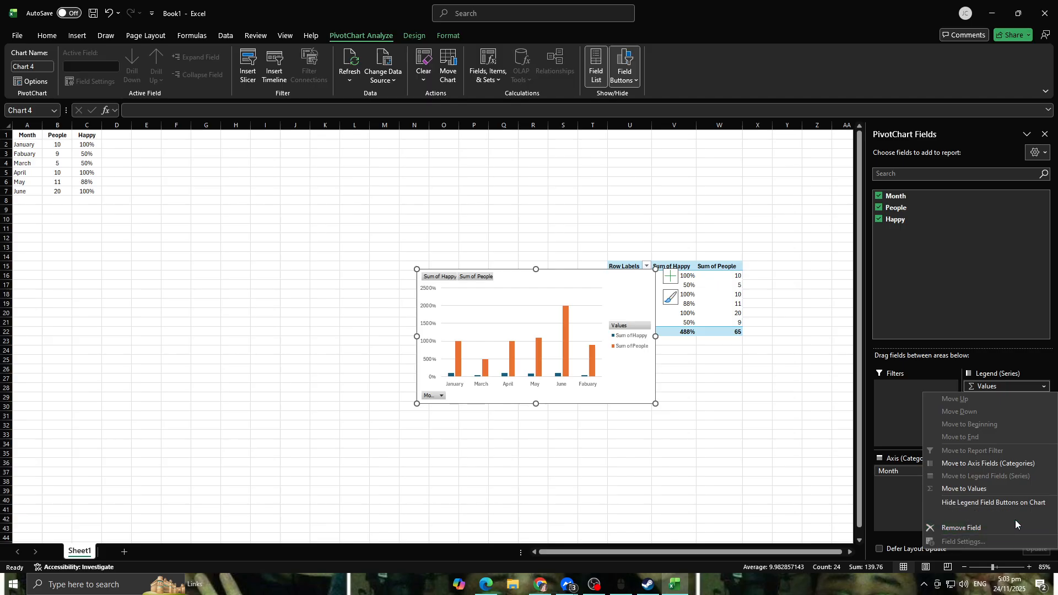
Step: Move the Values field from the legend series to the axis categories
click(991, 386)
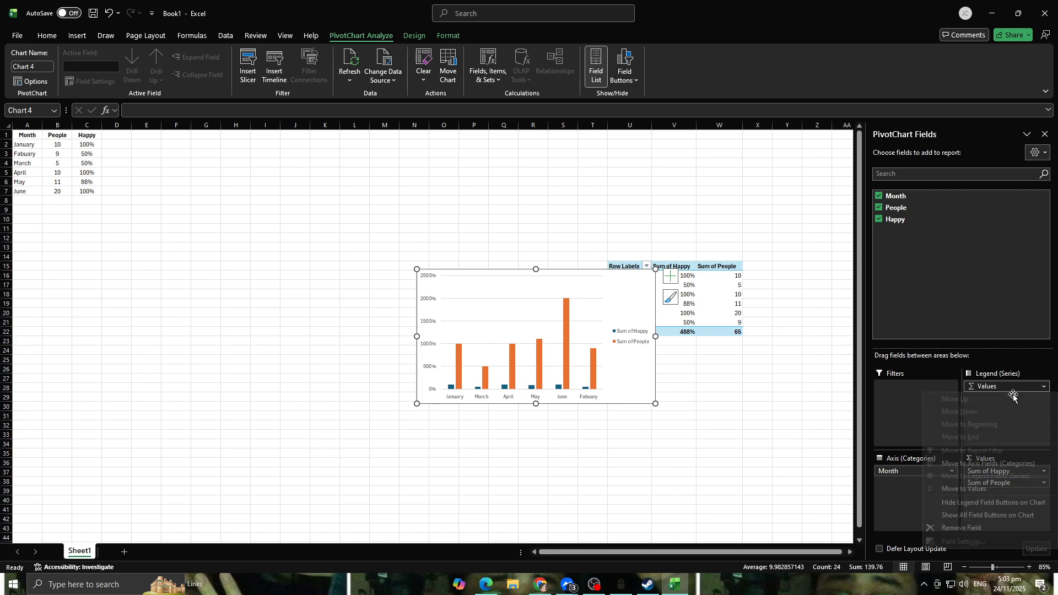
click(1006, 465)
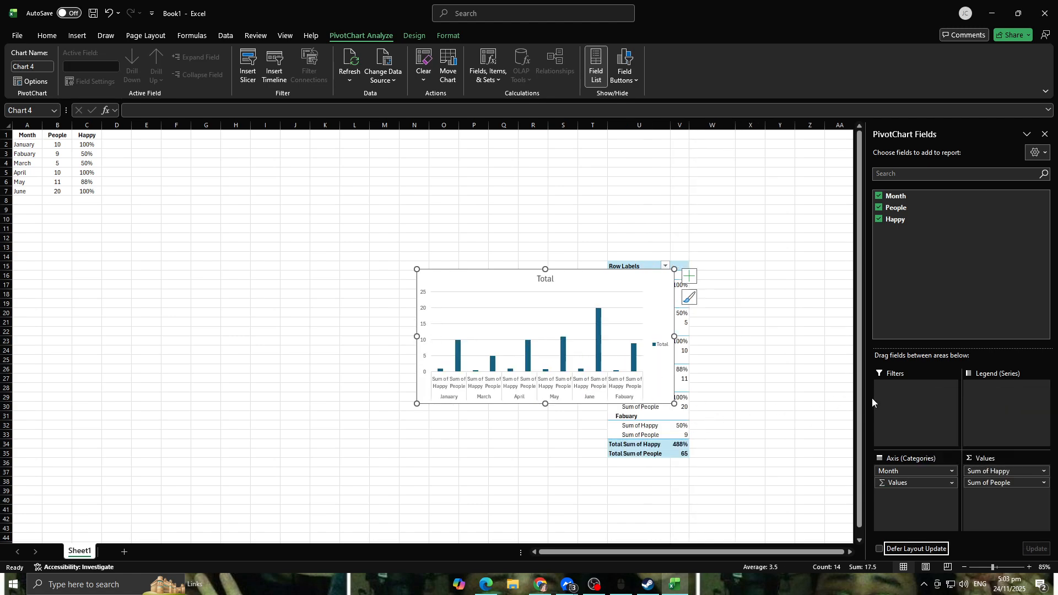
Step: Remove the Happy and People value fields, then add People and Happy to the PivotChart again
click(983, 468)
click(984, 449)
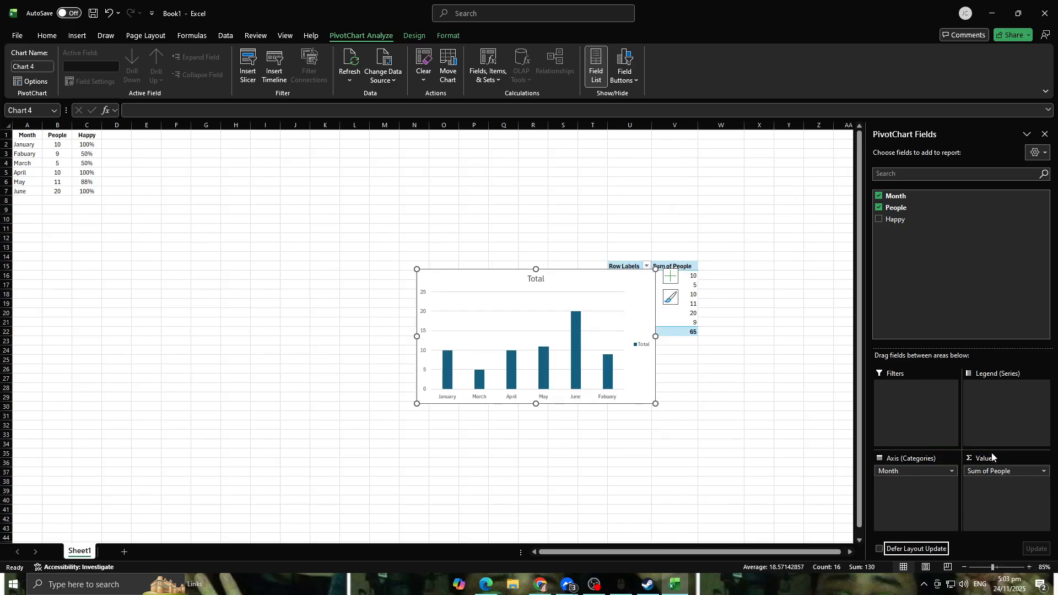
click(1019, 471)
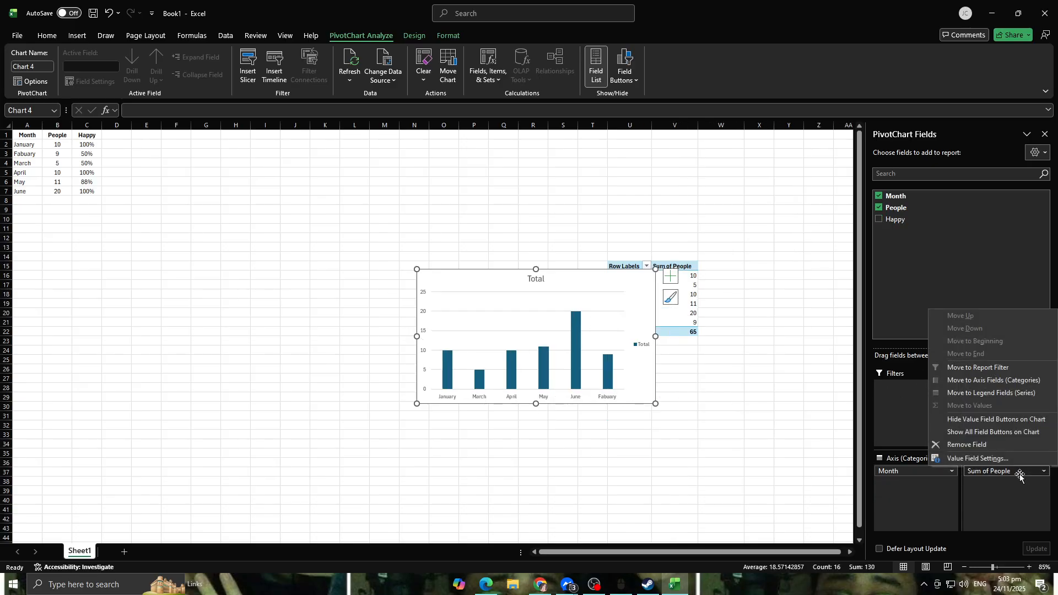
click(1001, 443)
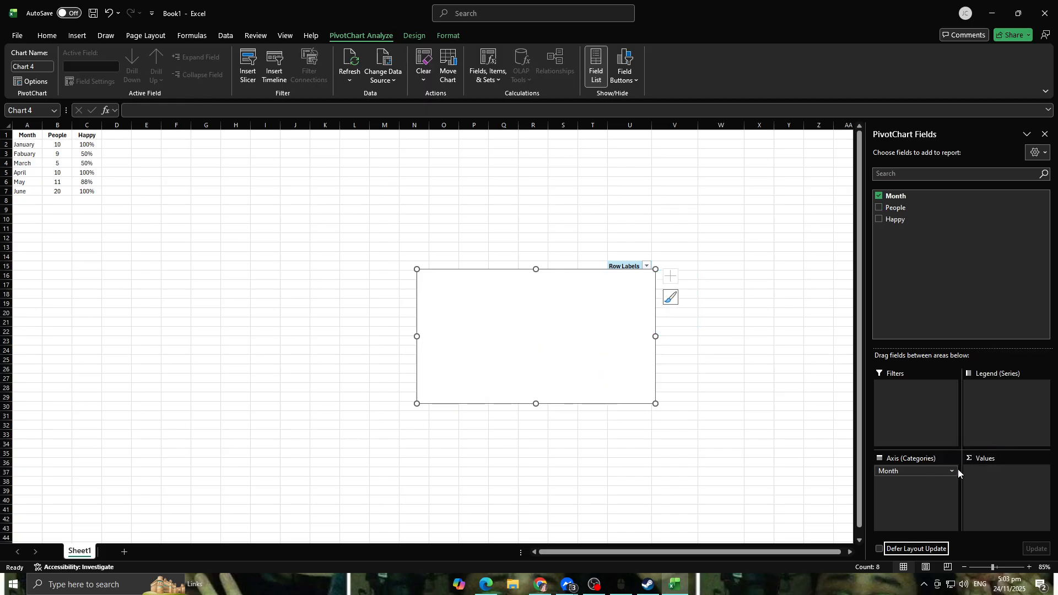
click(879, 209)
click(880, 220)
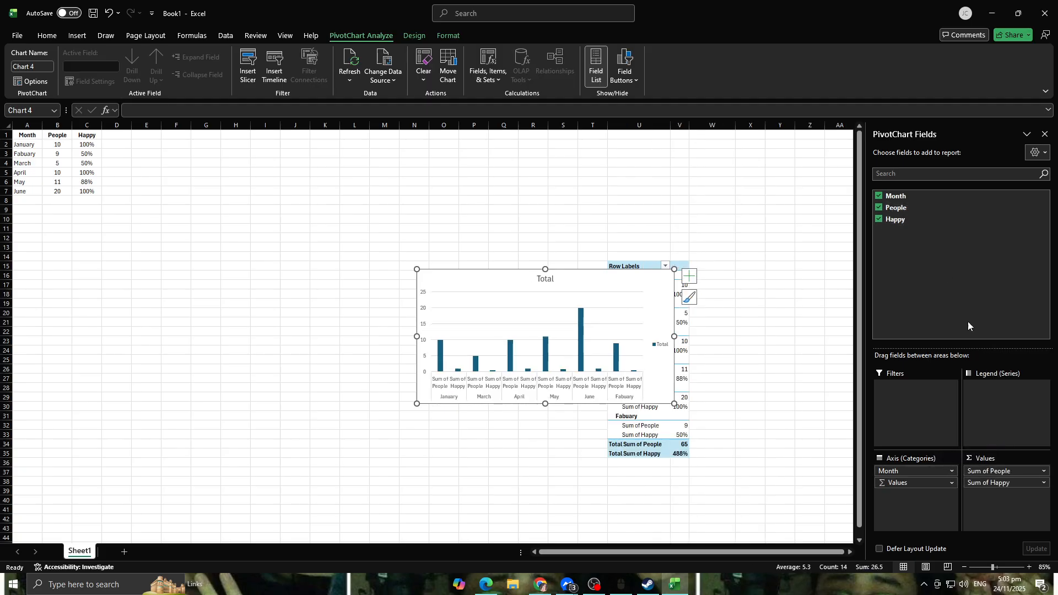
Step: Look over the Values and Month axis field options, then turn on Defer Layout Update
click(924, 483)
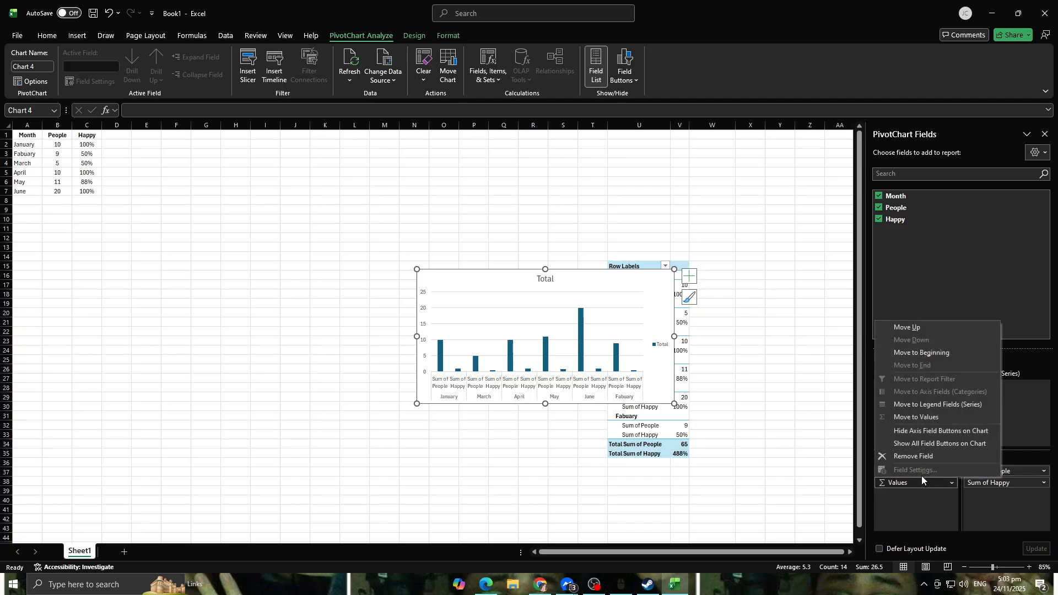
click(1032, 417)
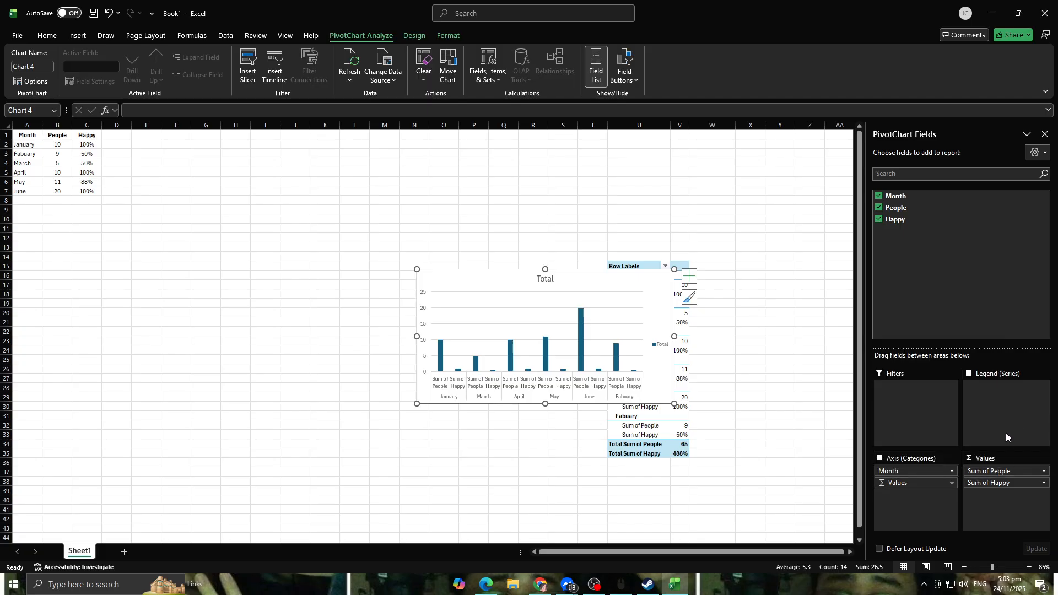
click(946, 471)
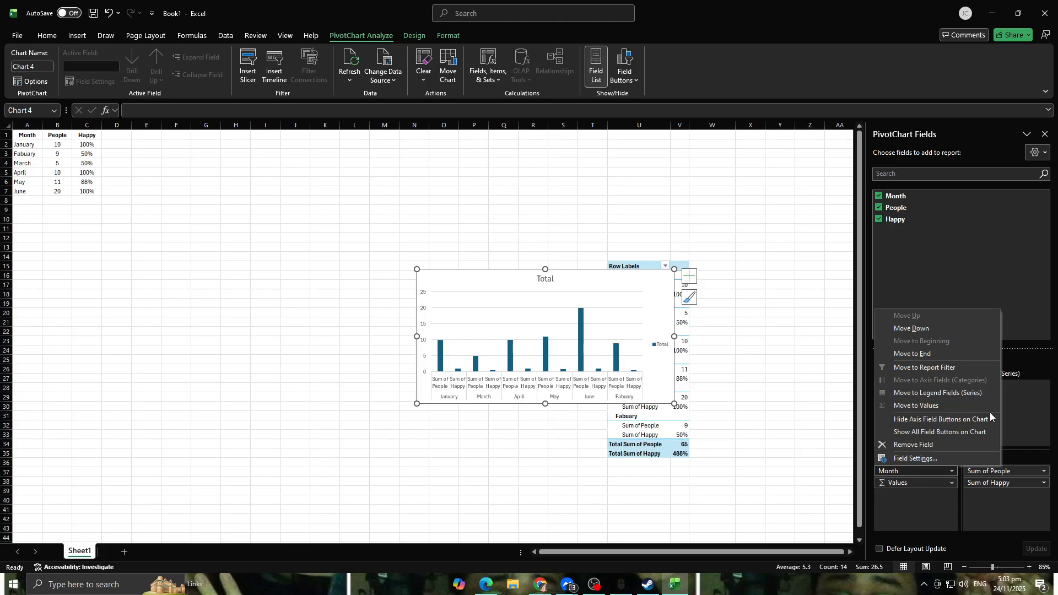
click(1041, 431)
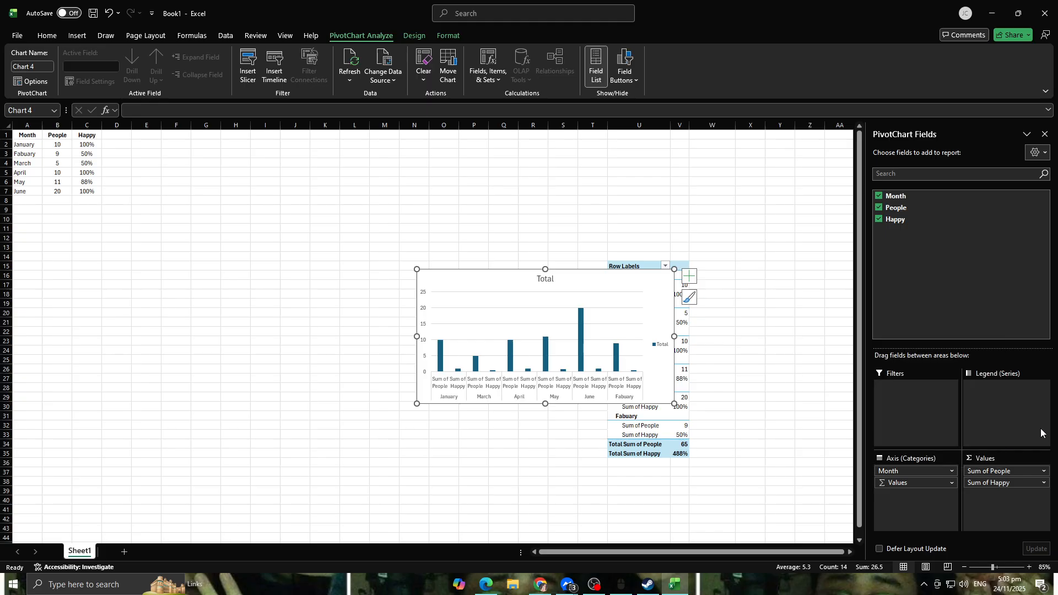
click(884, 549)
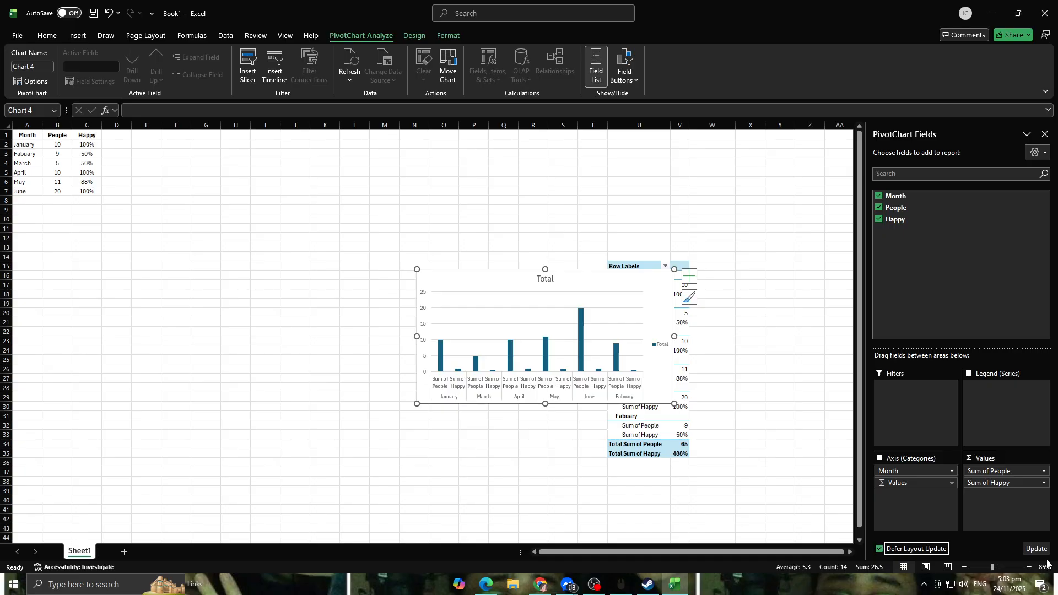
Step: Turn off Defer Layout Update and look over the Refresh, Change Data Source and Fields, Items & Sets options
click(879, 548)
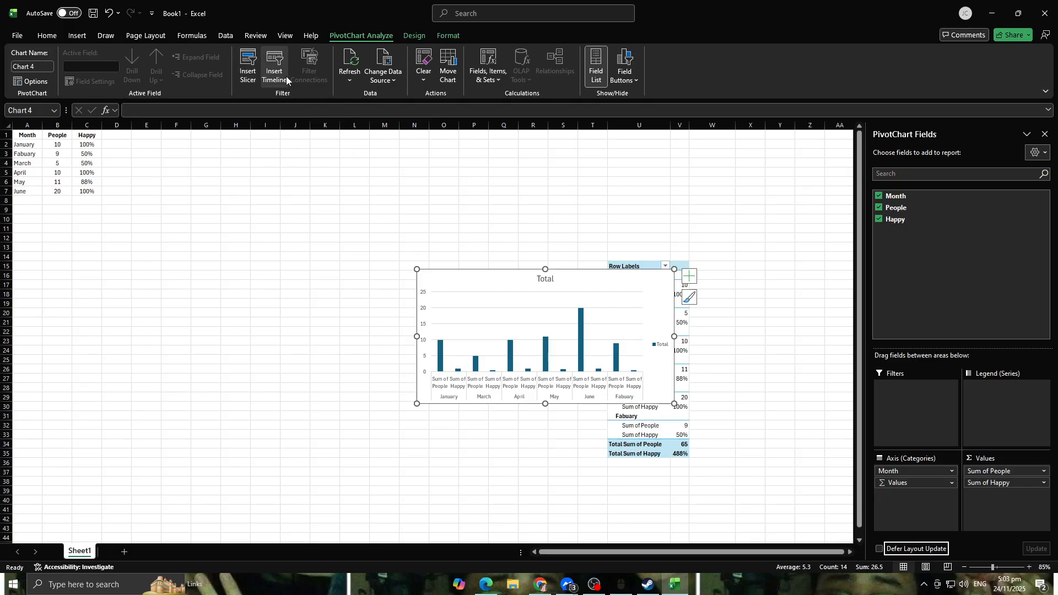
click(350, 78)
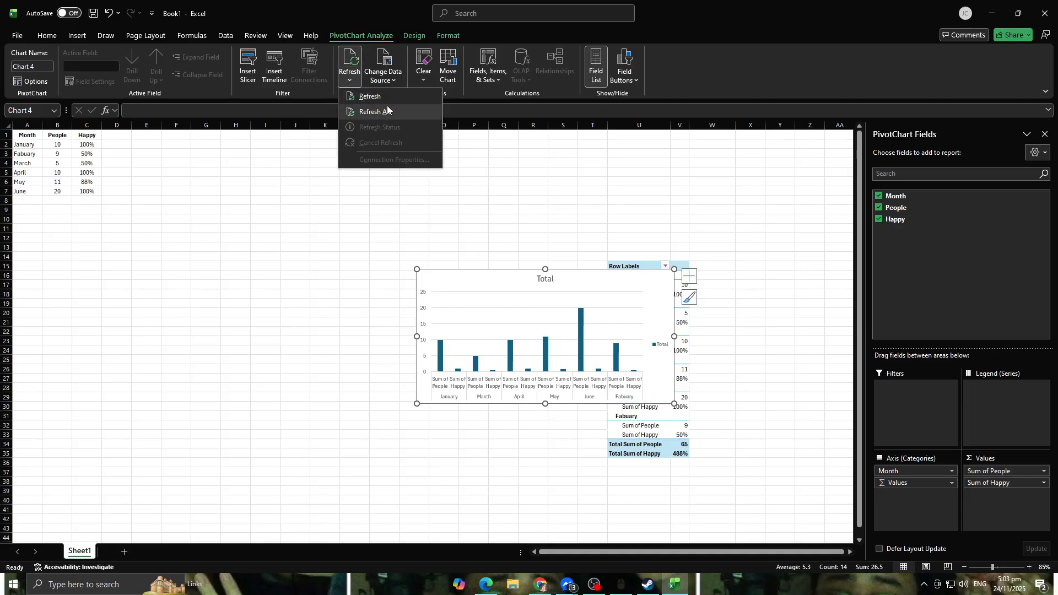
click(353, 79)
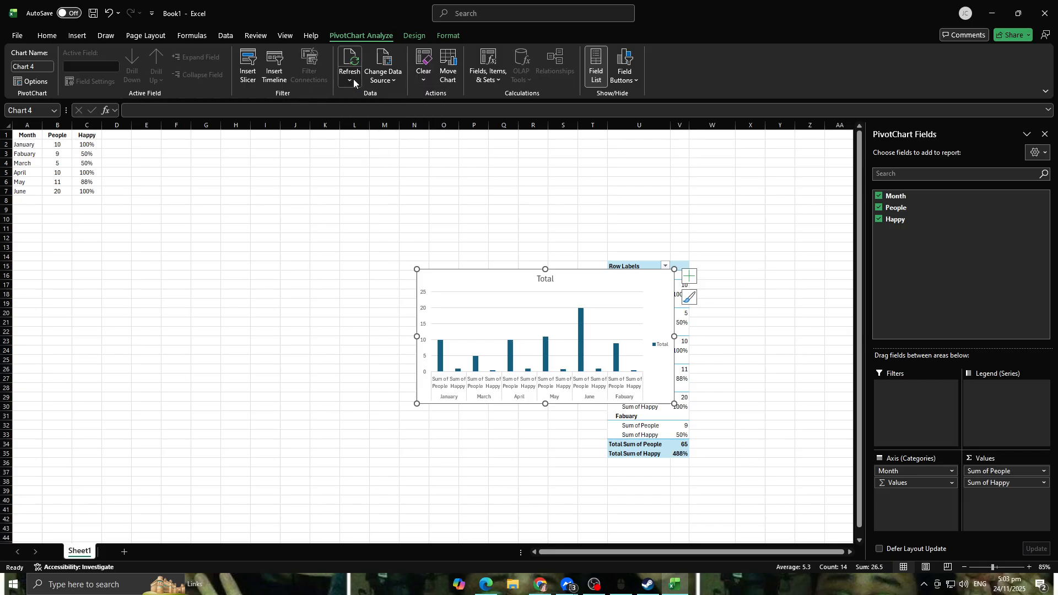
click(388, 76)
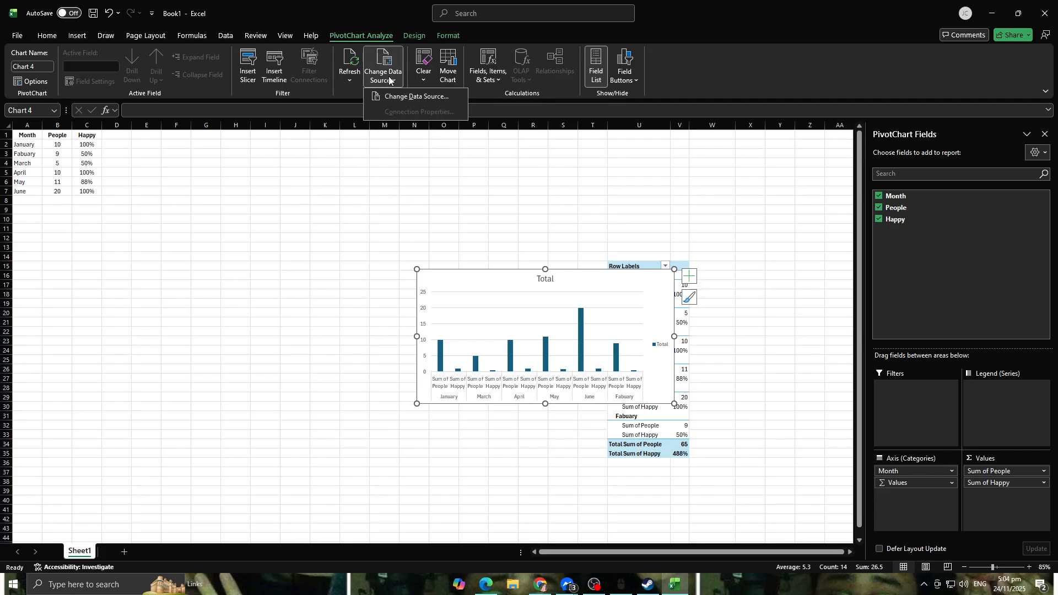
click(436, 83)
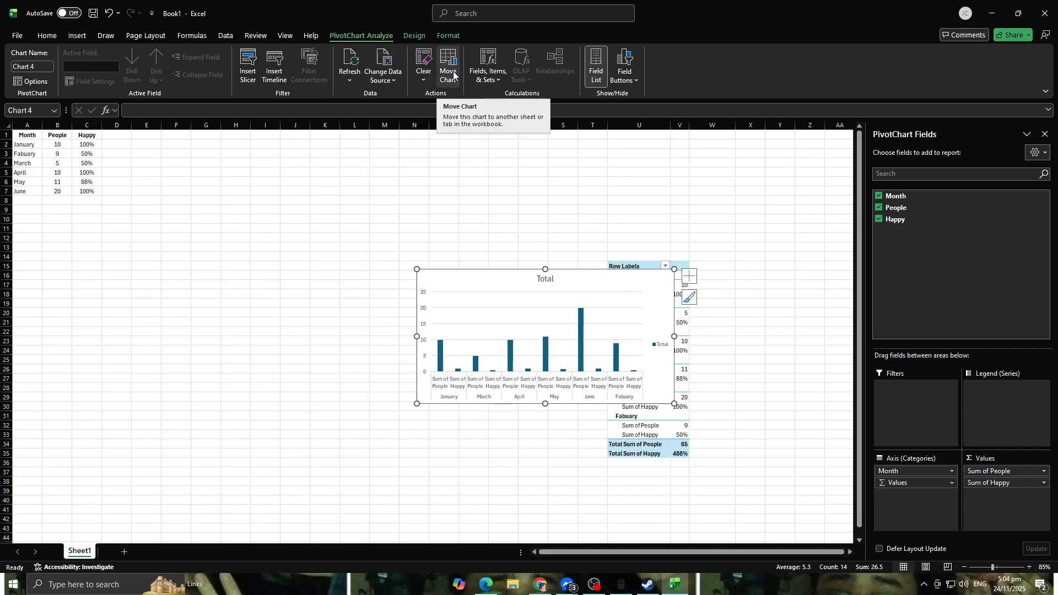
click(501, 85)
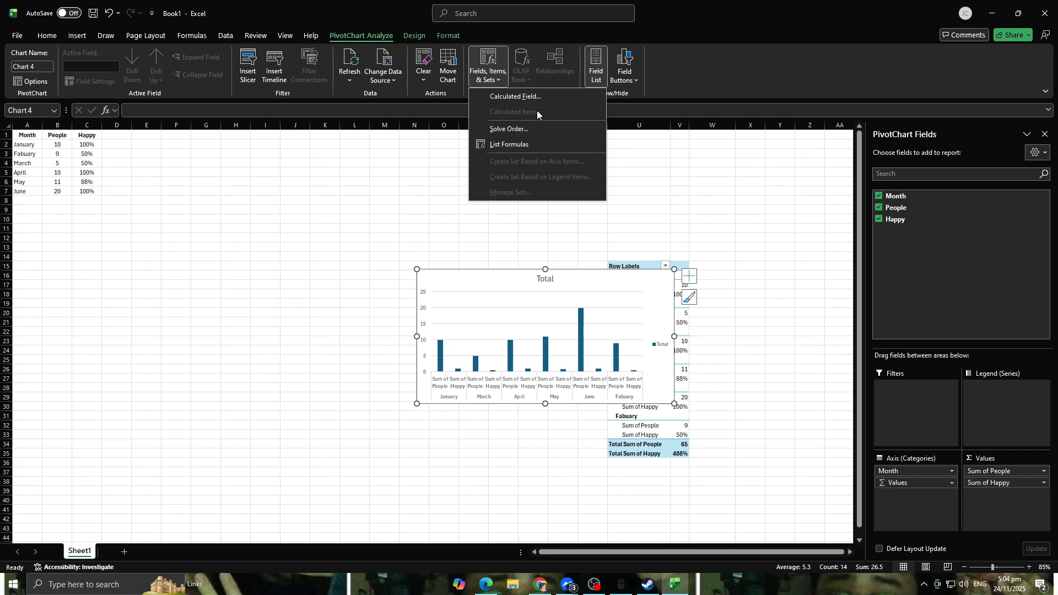
click(677, 71)
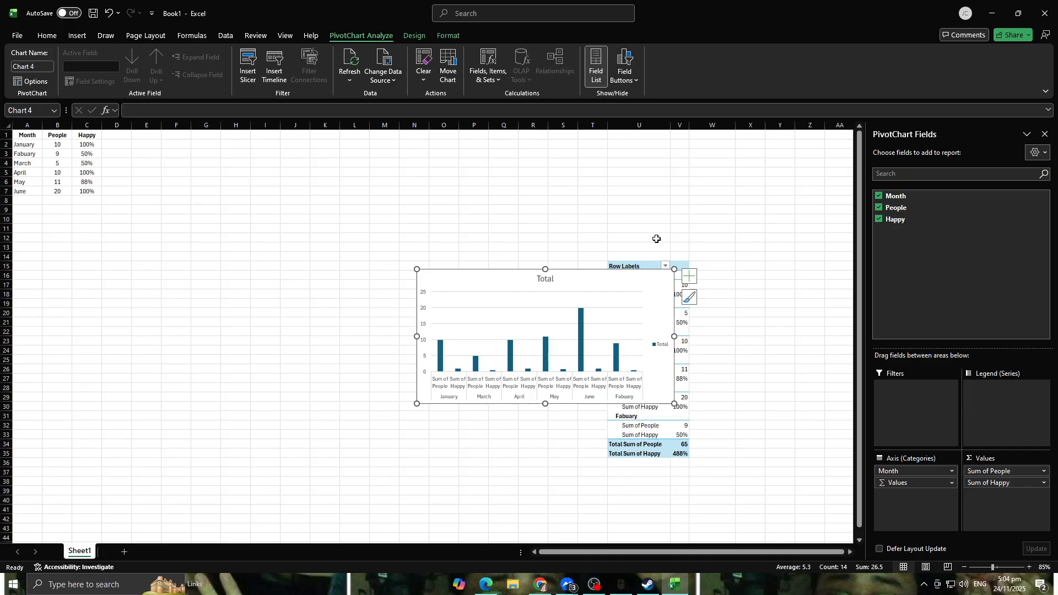
Step: Delete the PivotChart from the sheet
key(Delete)
key(Delete)
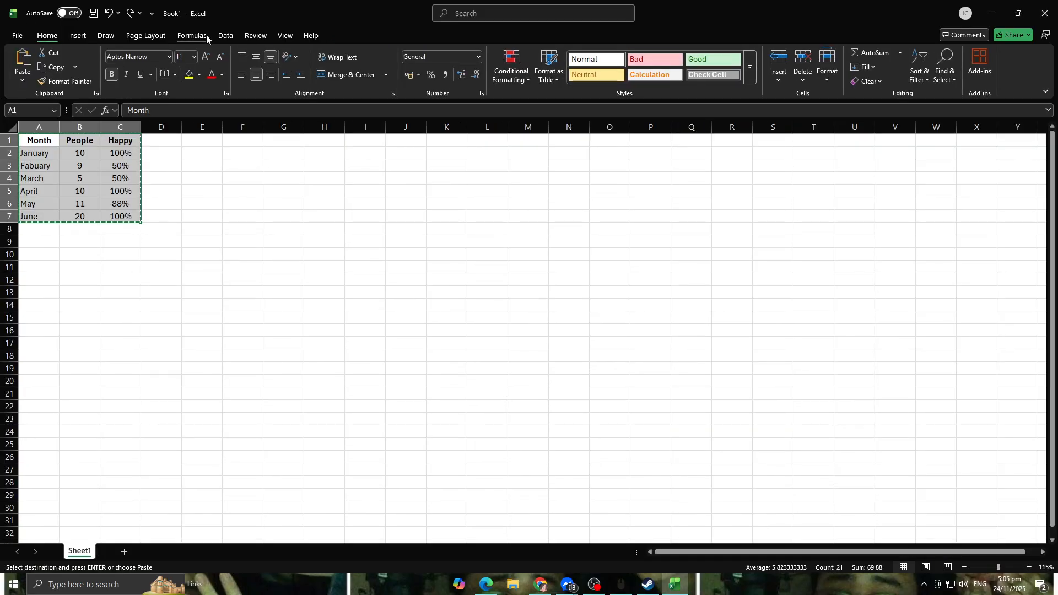
Step: Insert a 2-D Pie chart from the Month, People and Happy table
click(78, 35)
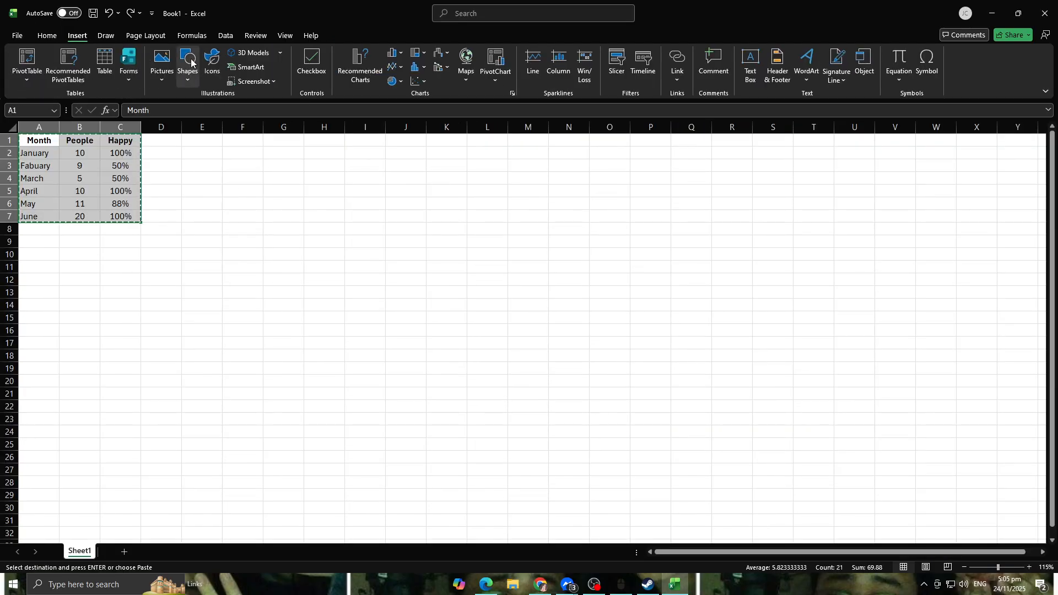
click(393, 81)
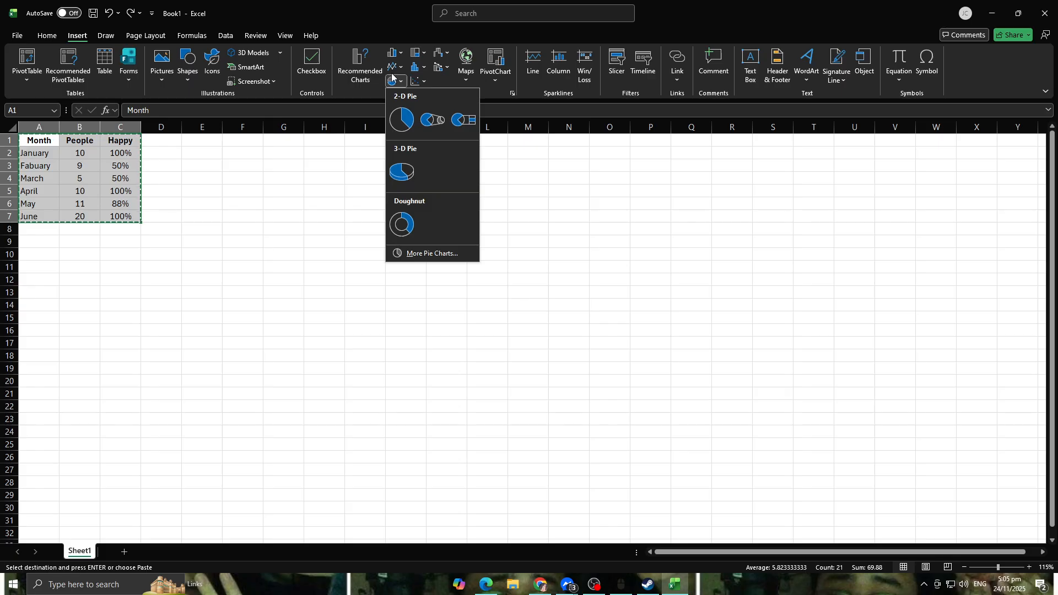
click(418, 67)
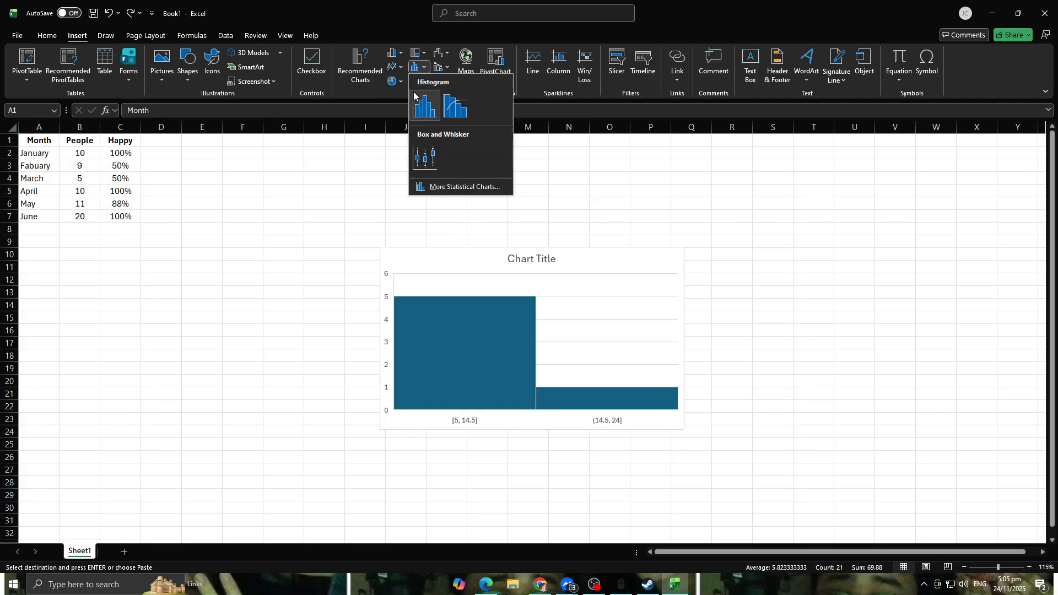
click(394, 81)
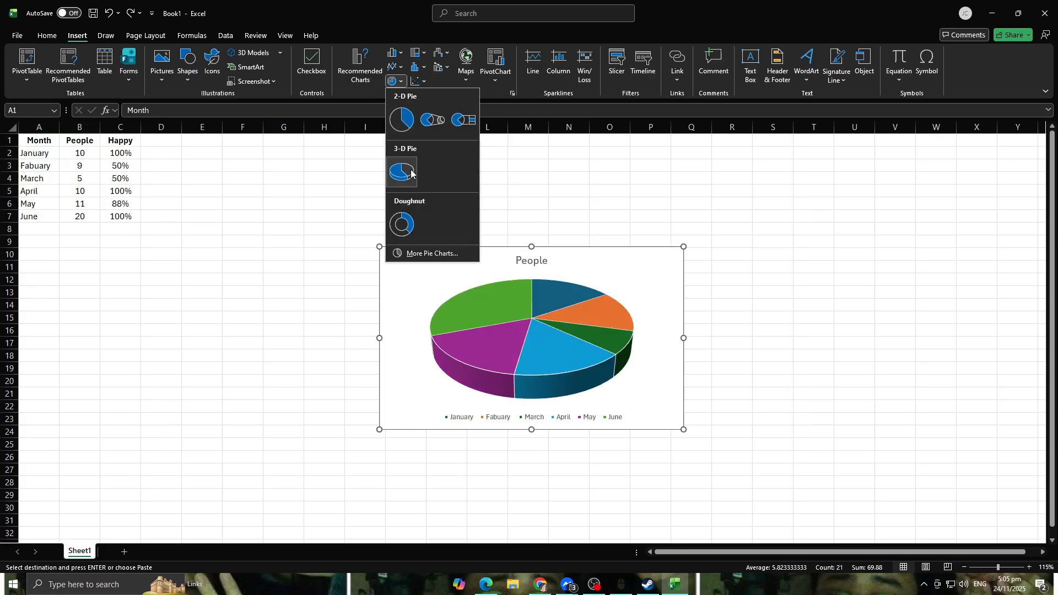
click(401, 119)
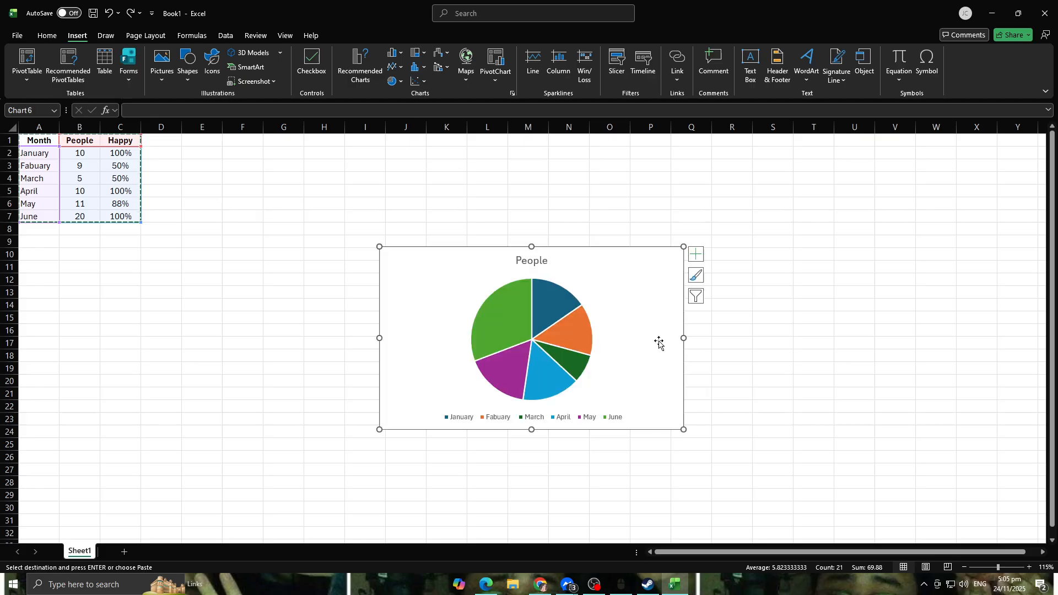
Step: Select the pie and look over the color palettes and chart style gallery
click(584, 349)
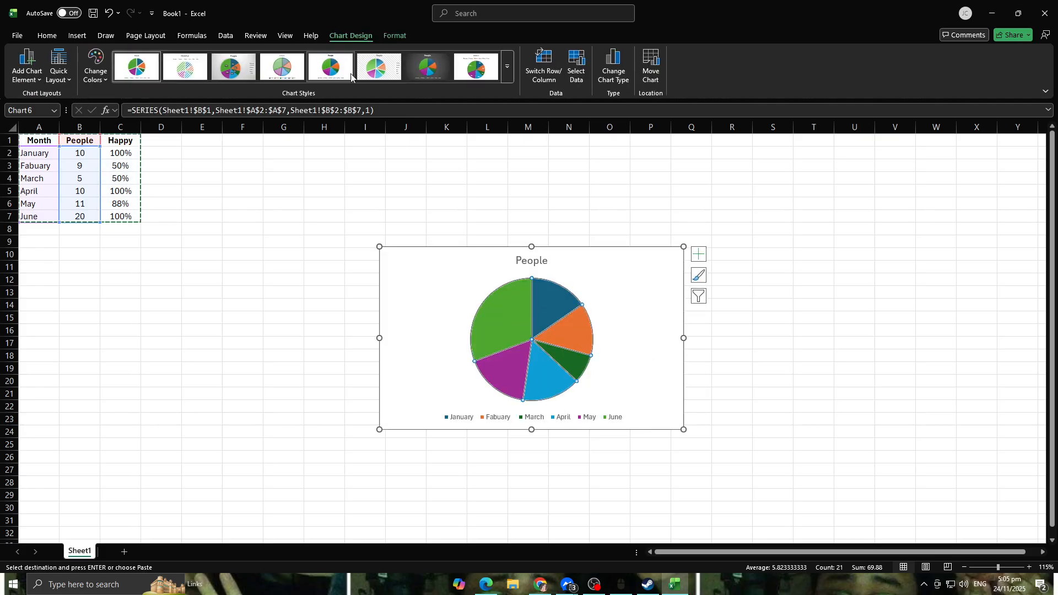
click(95, 66)
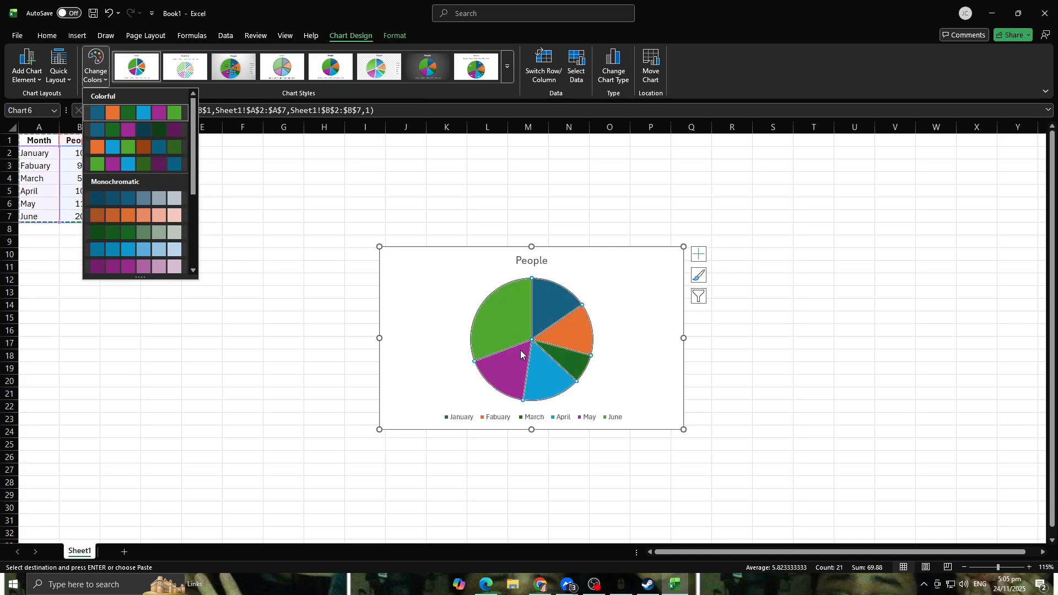
click(507, 67)
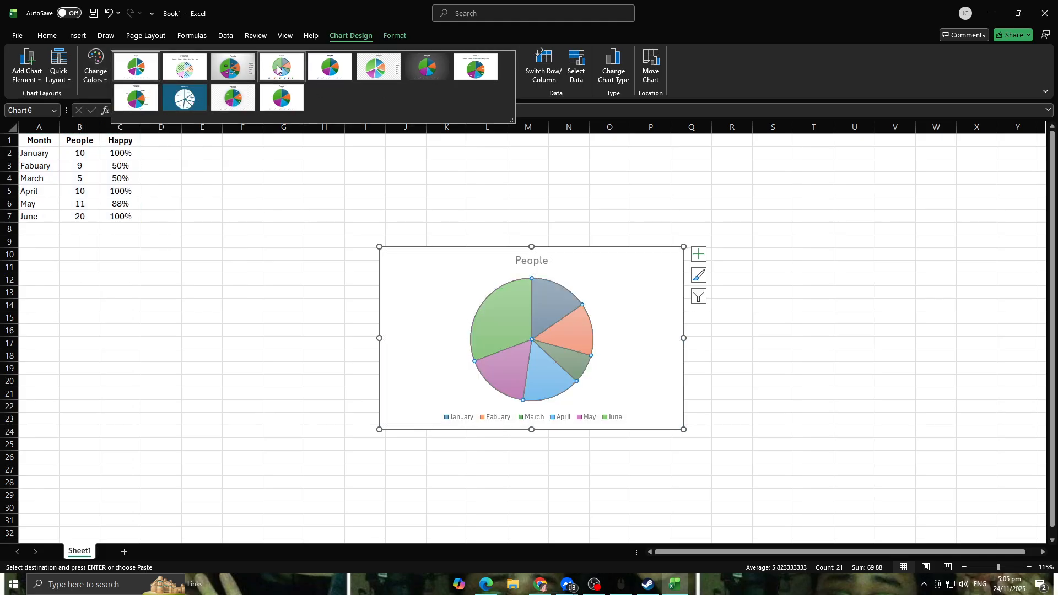
click(505, 125)
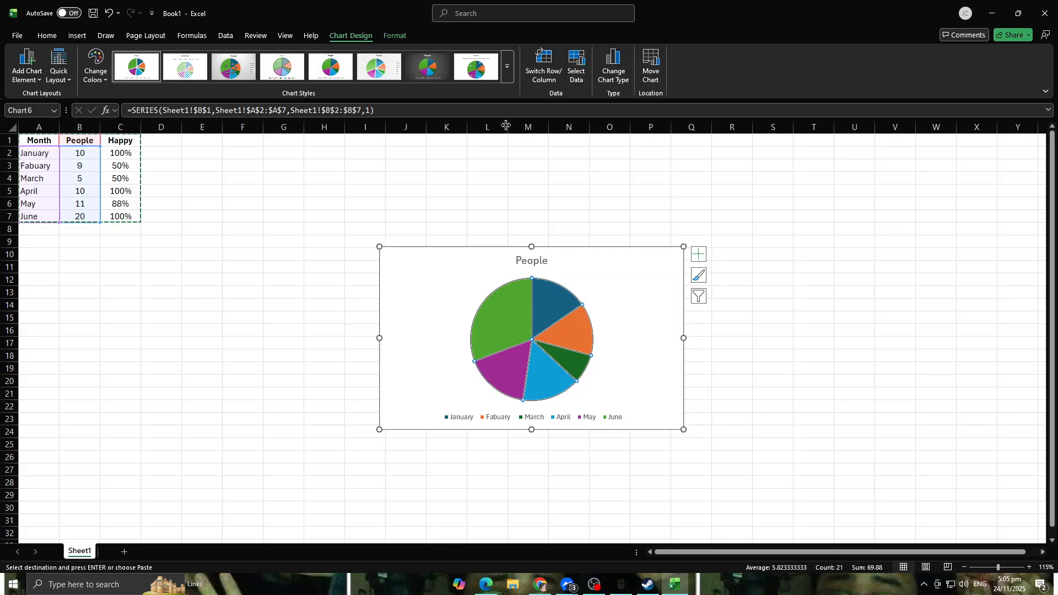
Step: Switch the pie chart's rows and columns, then switch them back
click(541, 82)
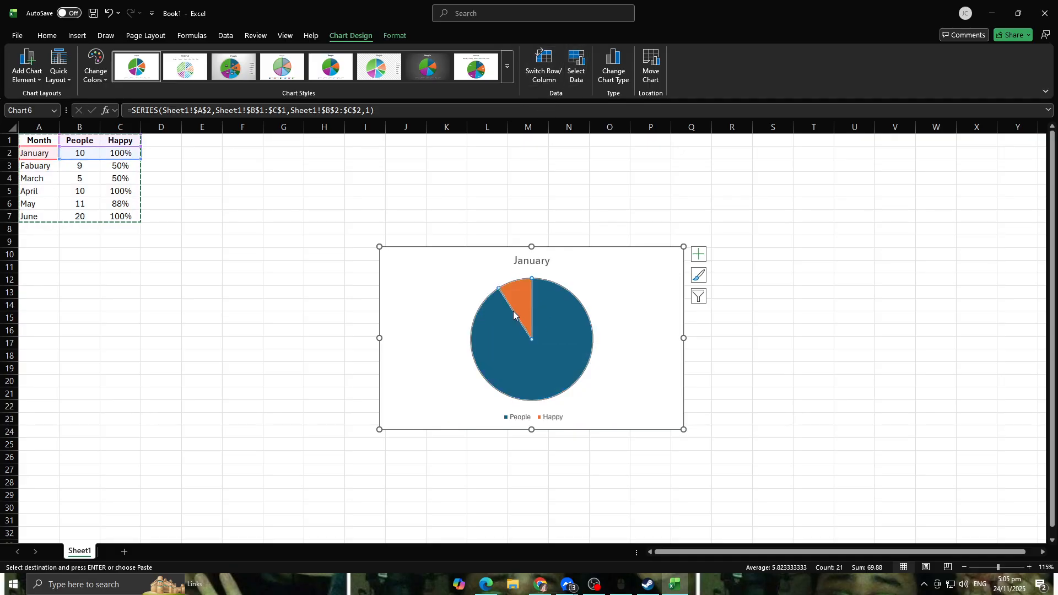
click(543, 65)
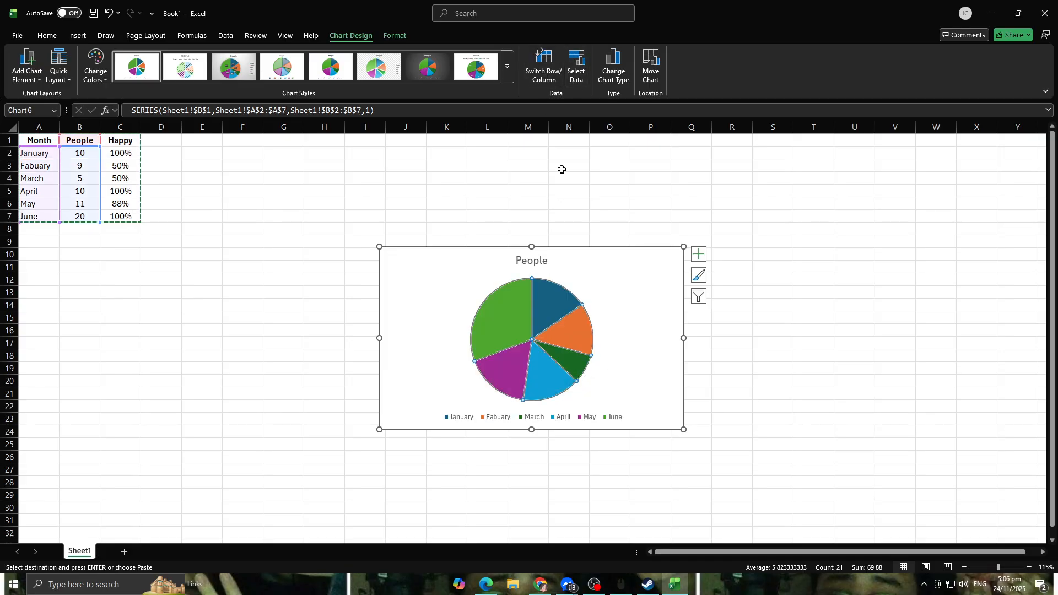
Step: In the chart's data source, hide the Fabuary, March and May categories
click(576, 69)
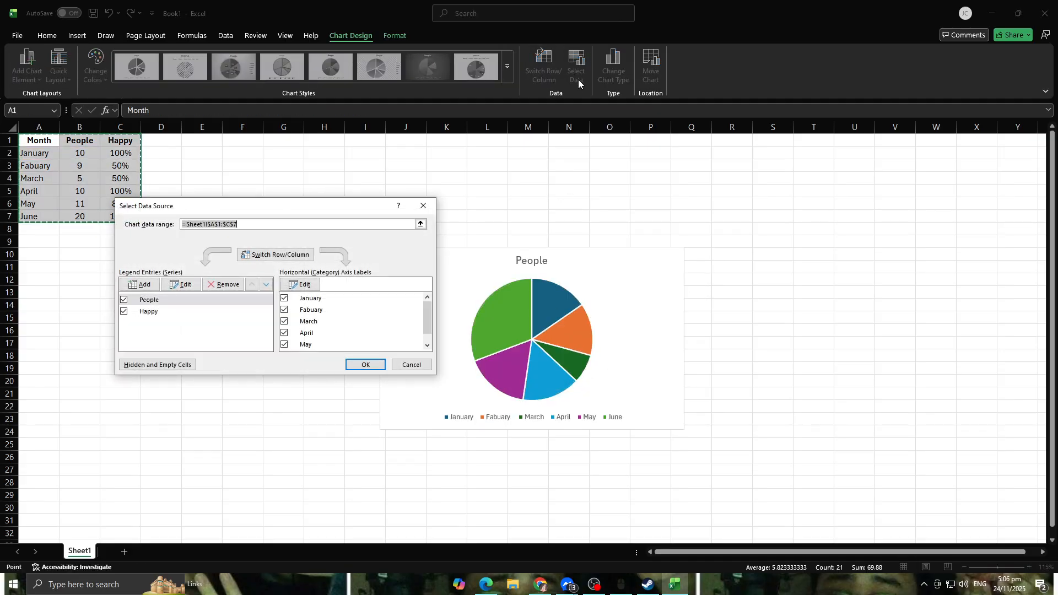
click(284, 310)
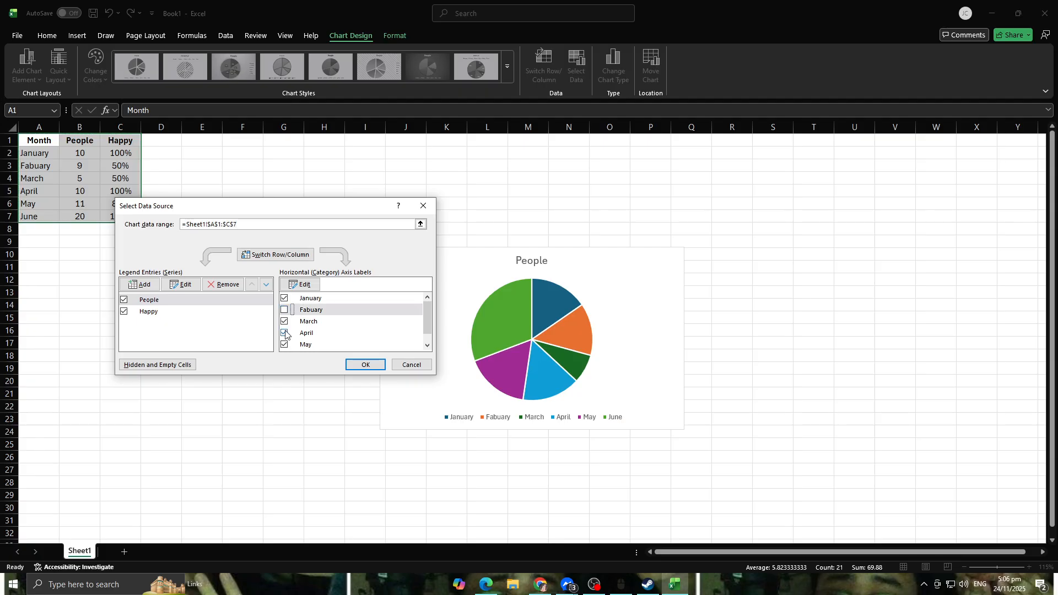
click(285, 334)
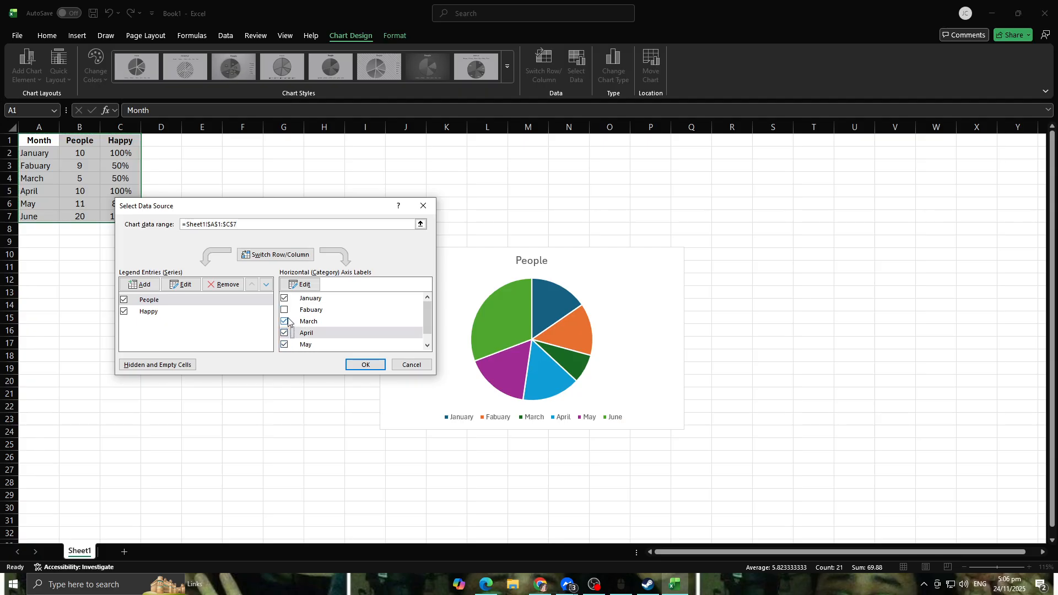
click(284, 321)
click(285, 344)
click(356, 366)
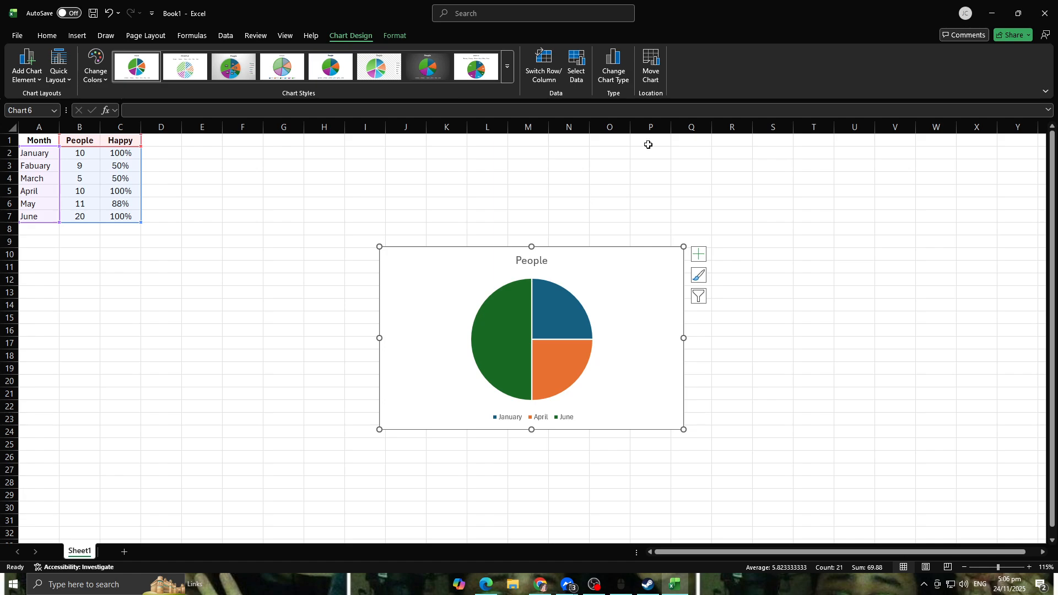
Step: Change the chart type to a Stacked Line chart
click(614, 77)
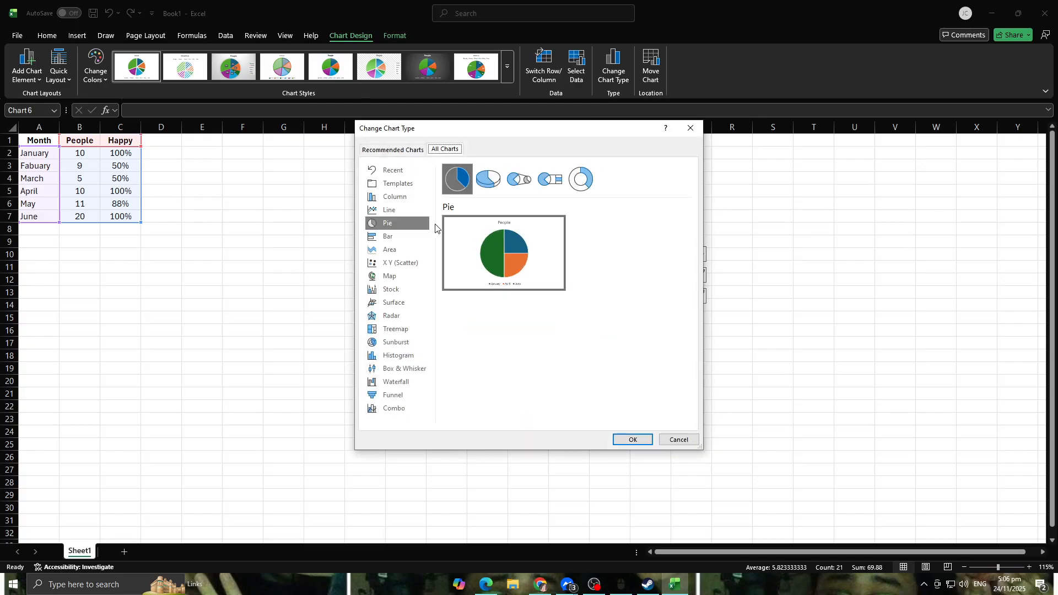
click(390, 209)
click(488, 179)
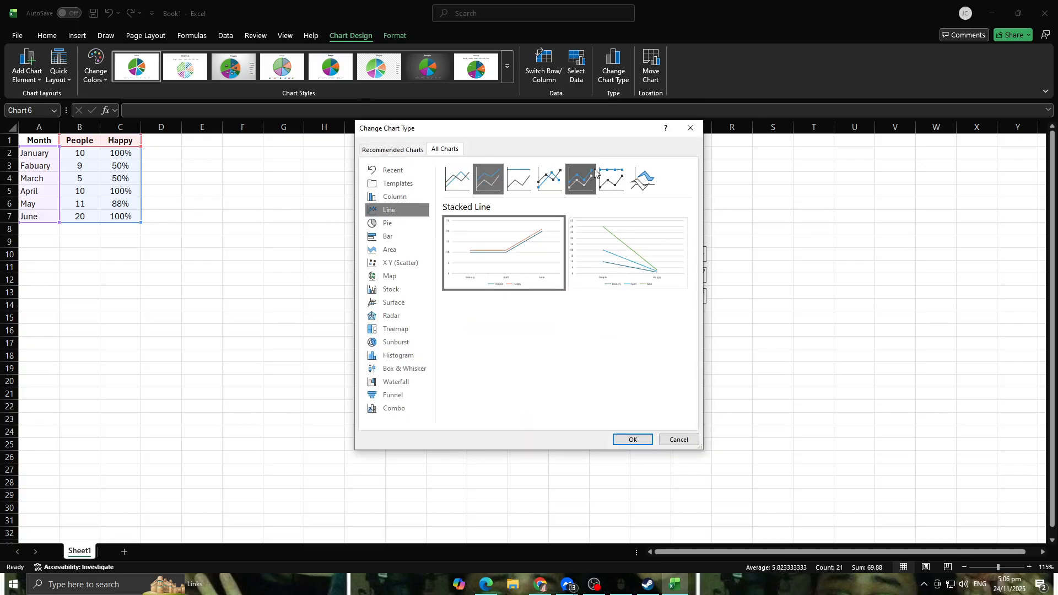
click(633, 439)
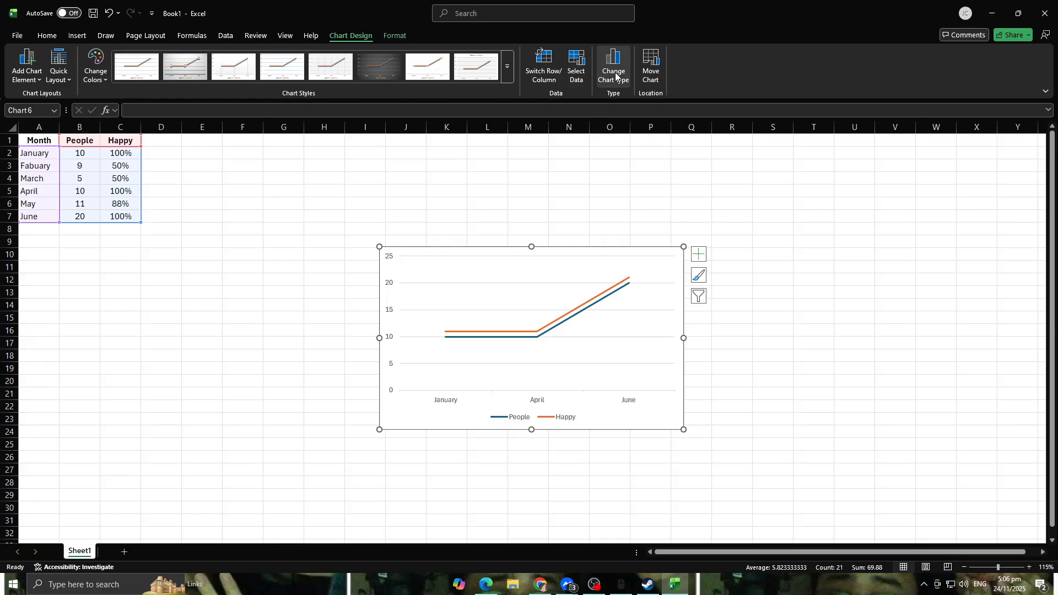
Step: Look over the chart's element, style, color and filter options
click(696, 257)
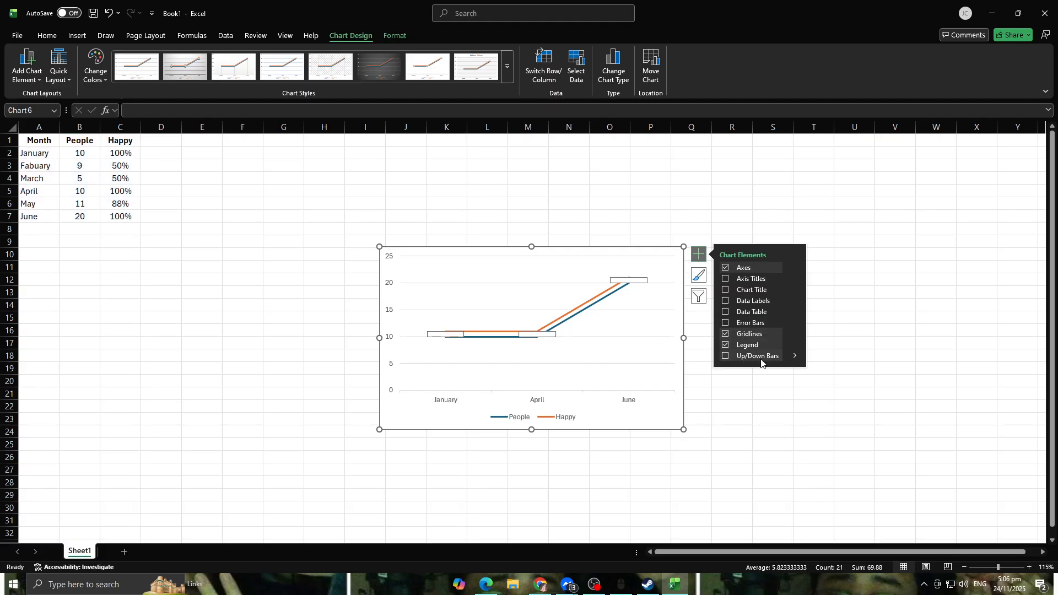
click(699, 275)
scroll(755, 317, down, 5)
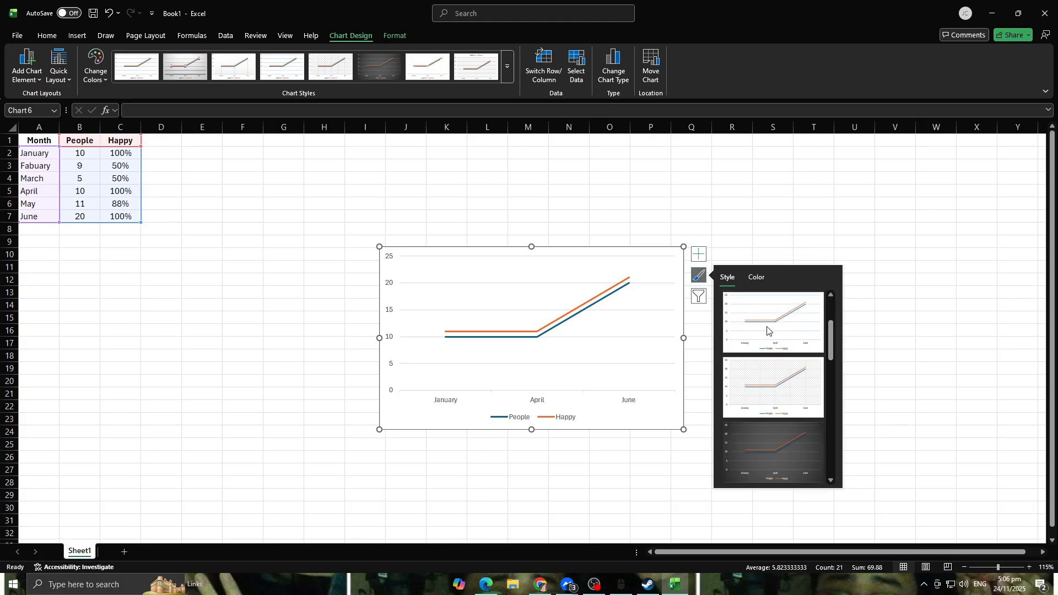
click(756, 277)
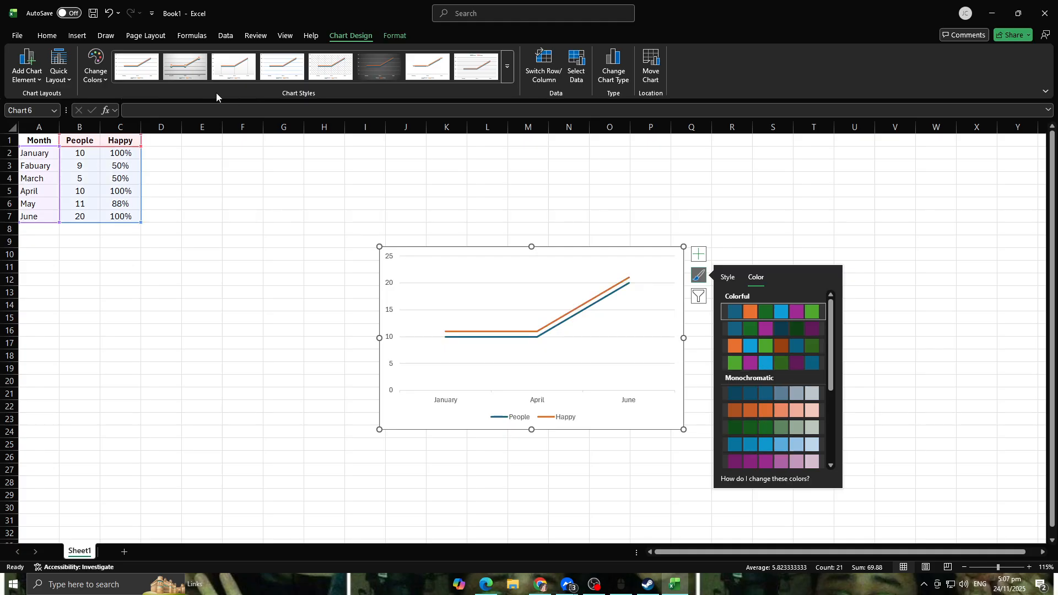
click(702, 292)
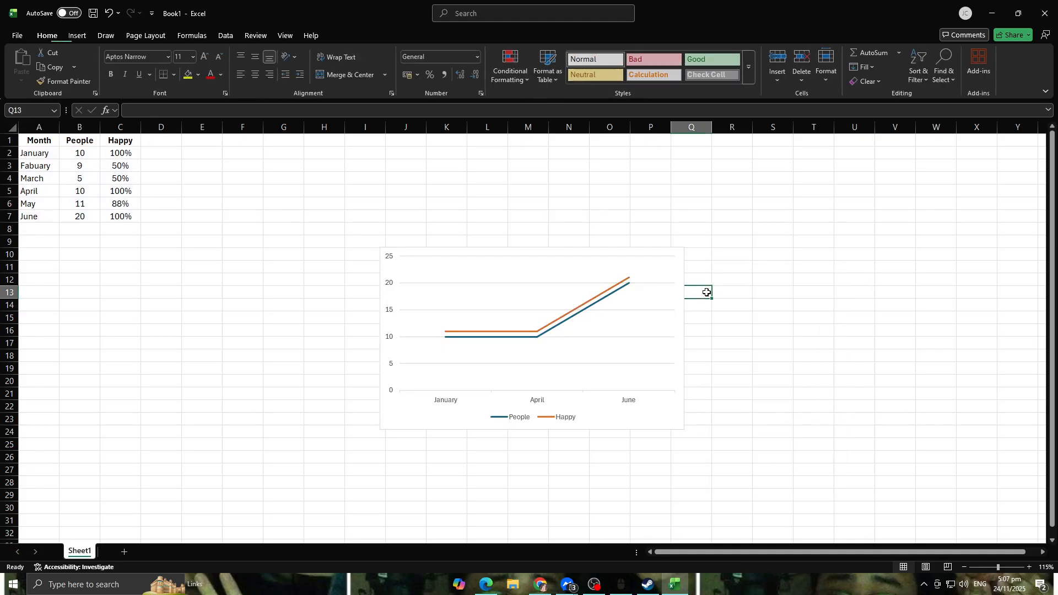
click(674, 294)
click(697, 304)
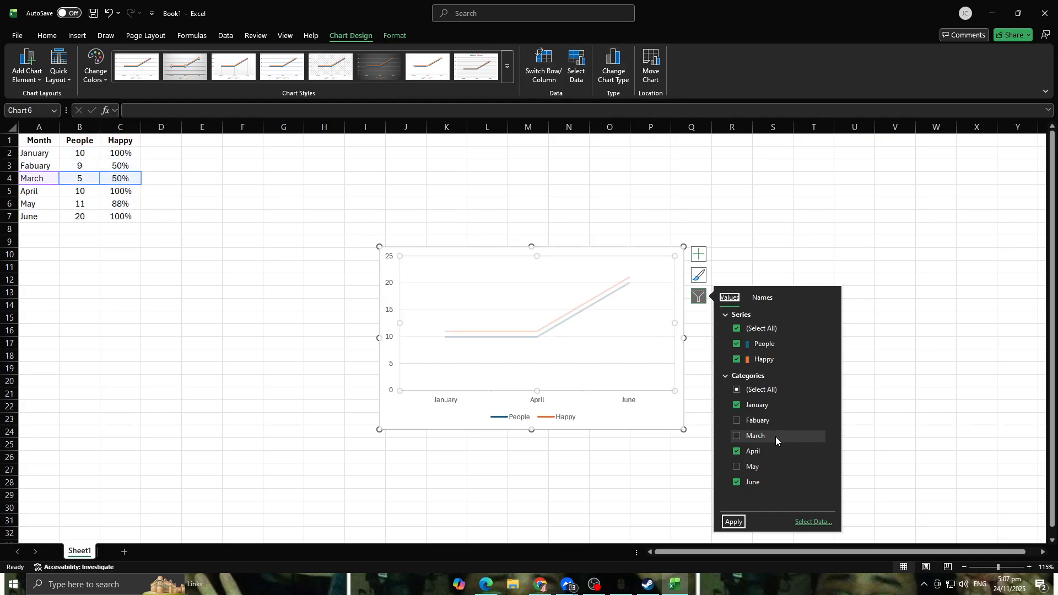
click(555, 178)
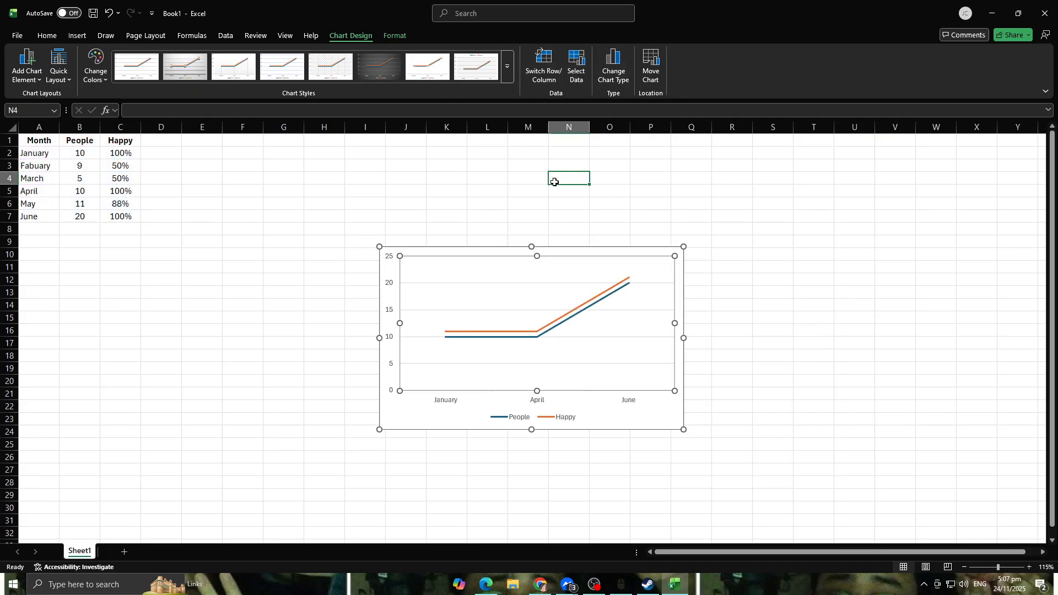
click(454, 265)
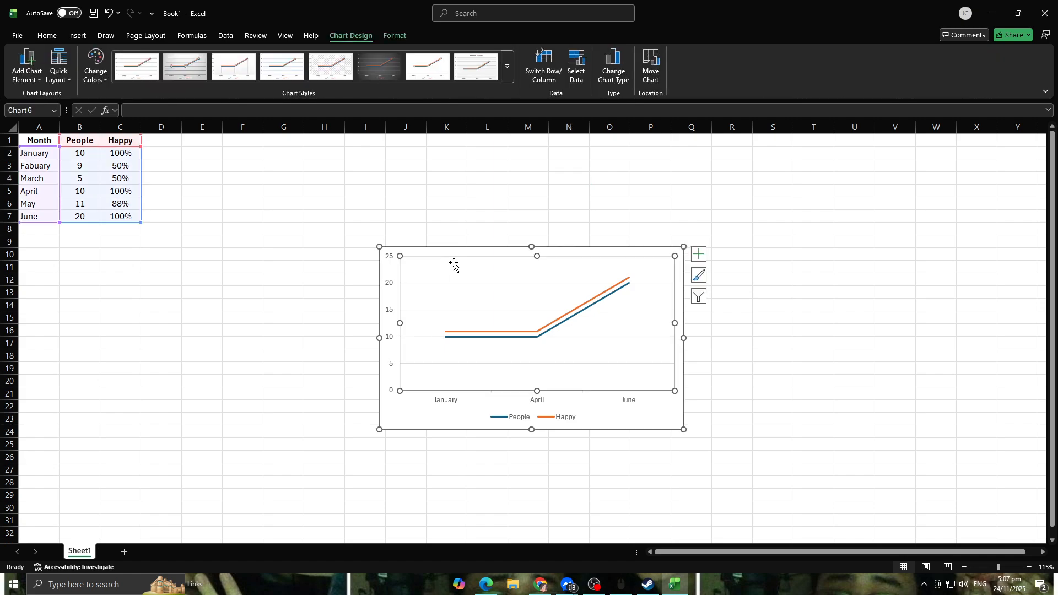